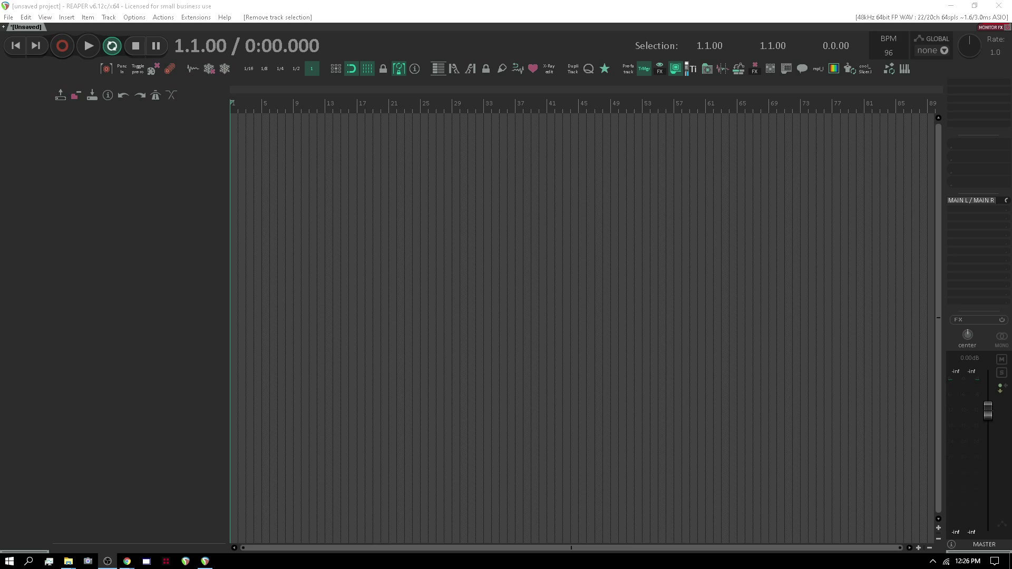
- Switch to Chrome and review the CSI beta.zip download page and the control surface integration forum thread
left_click_drag(0, 409, 38, 410)
mouse_move(127, 561)
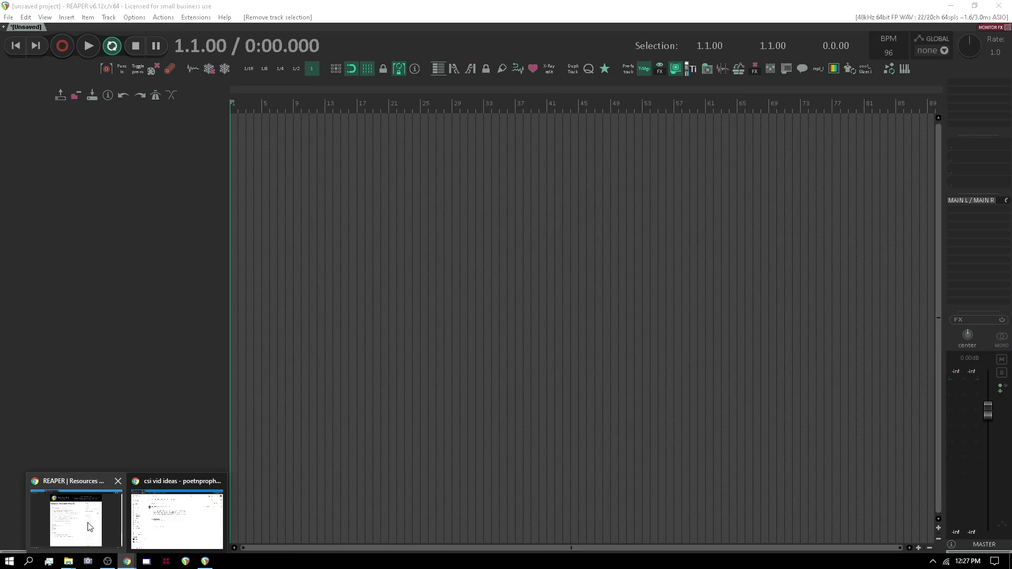
left_click(89, 527)
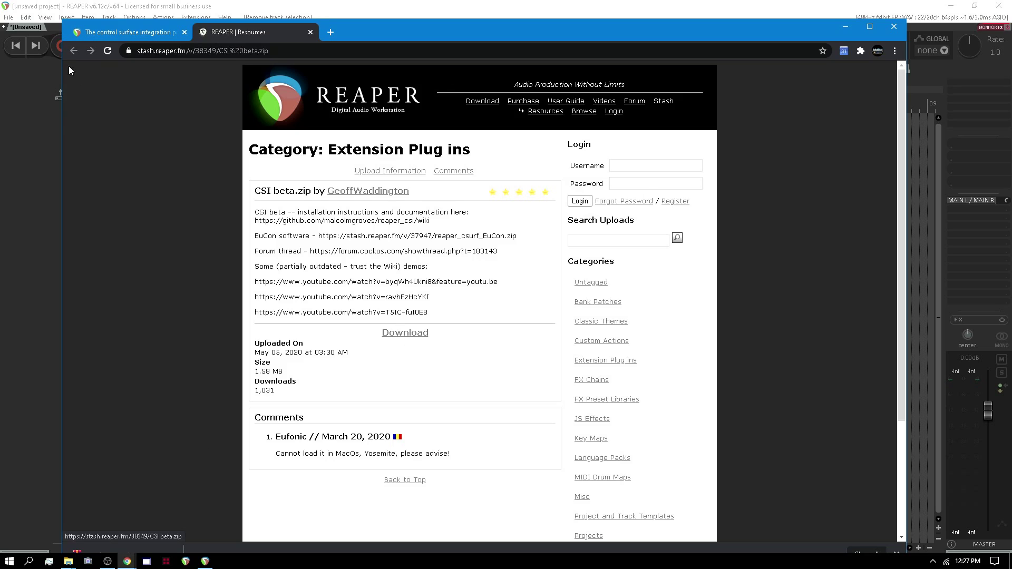
left_click(116, 32)
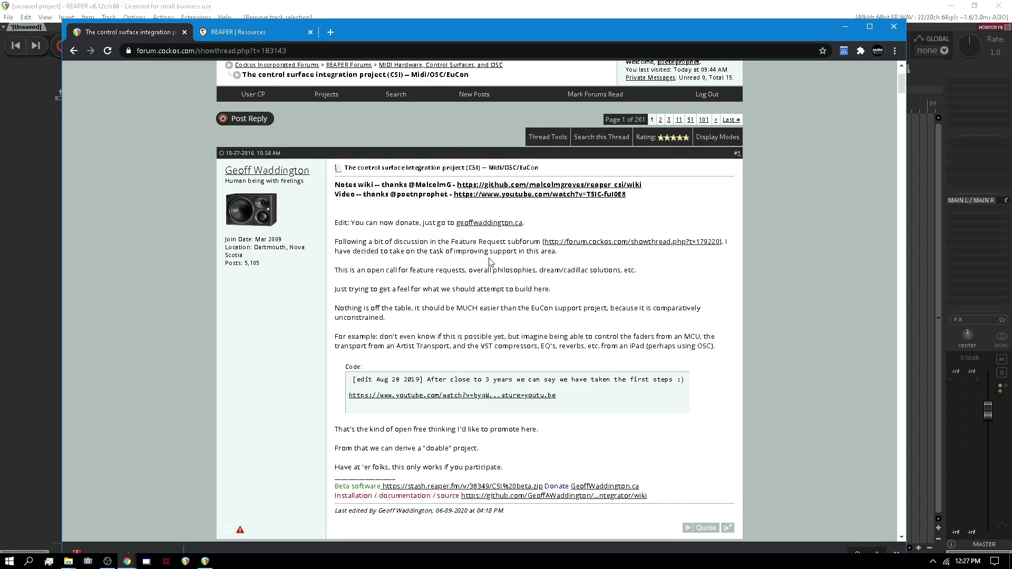
left_click(229, 31)
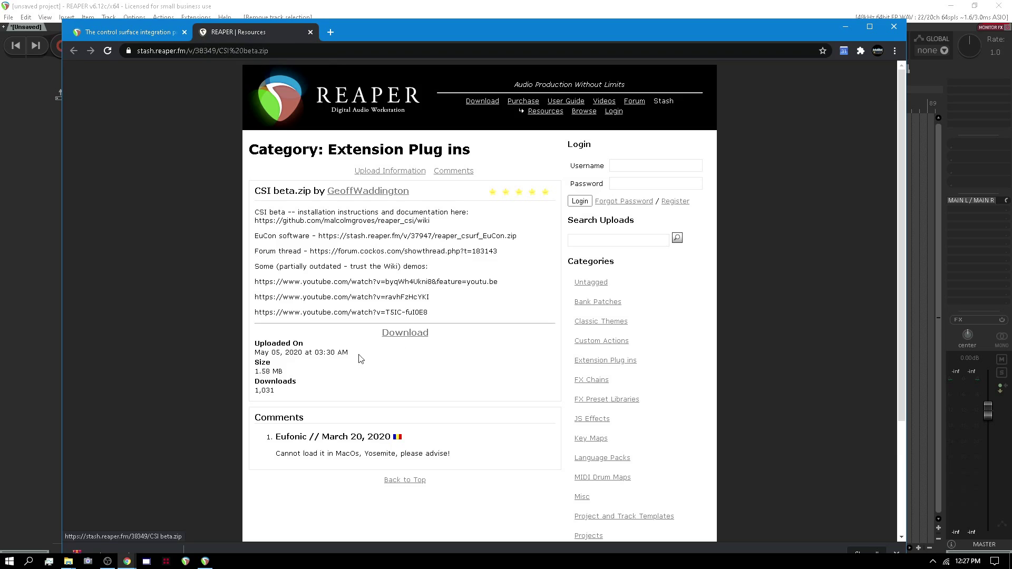
left_click(845, 26)
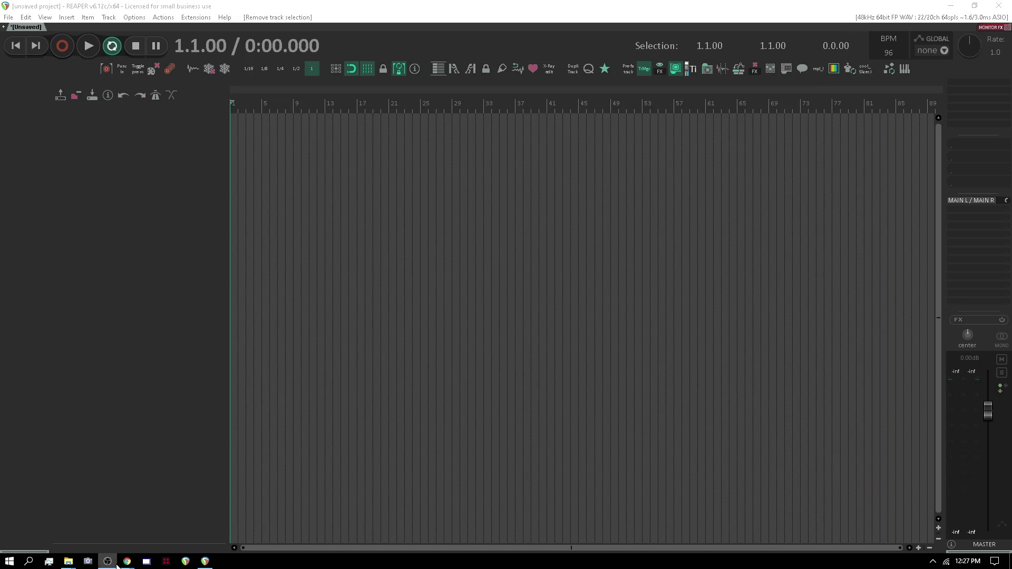
- Switch to File Explorer, open the CSI beta (1) archive from Downloads, and minimise the Downloads window
mouse_move(70, 563)
left_click(124, 514)
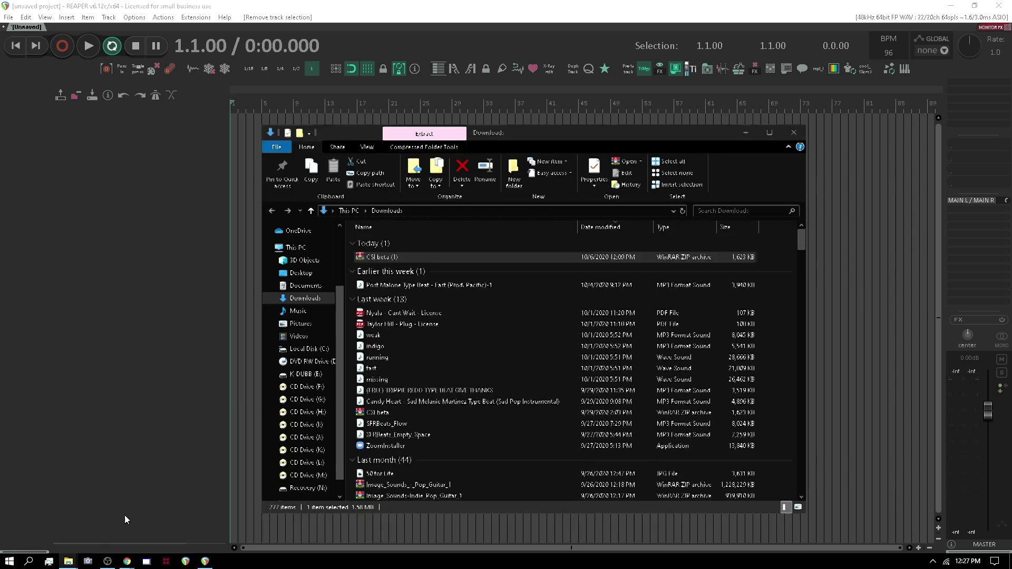
double_click(377, 258)
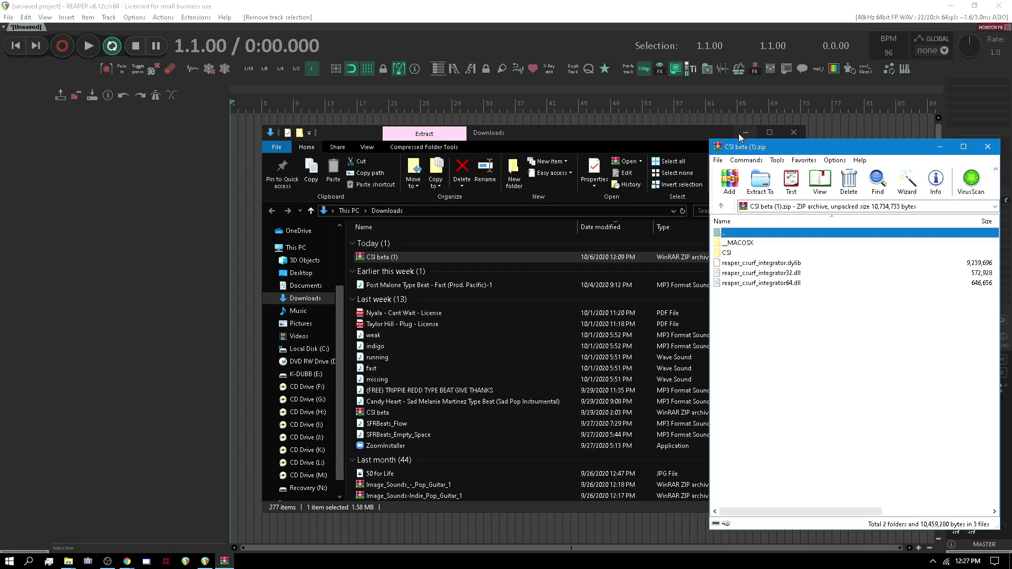
left_click(746, 132)
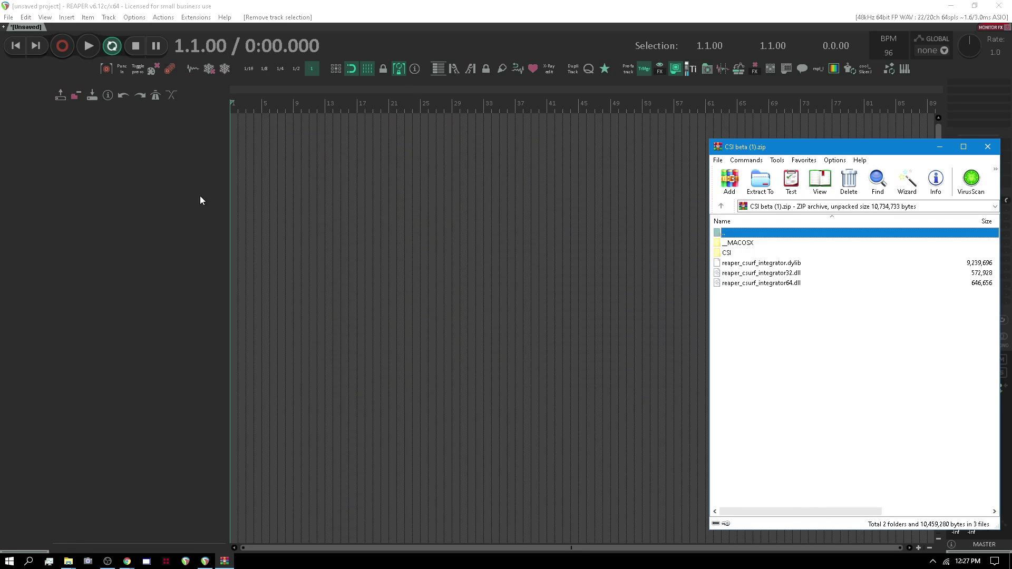
- Switch to REAPER, find the action "Show REAPER resource path in explorer" by filtering for "resource path", and run it
left_click(161, 216)
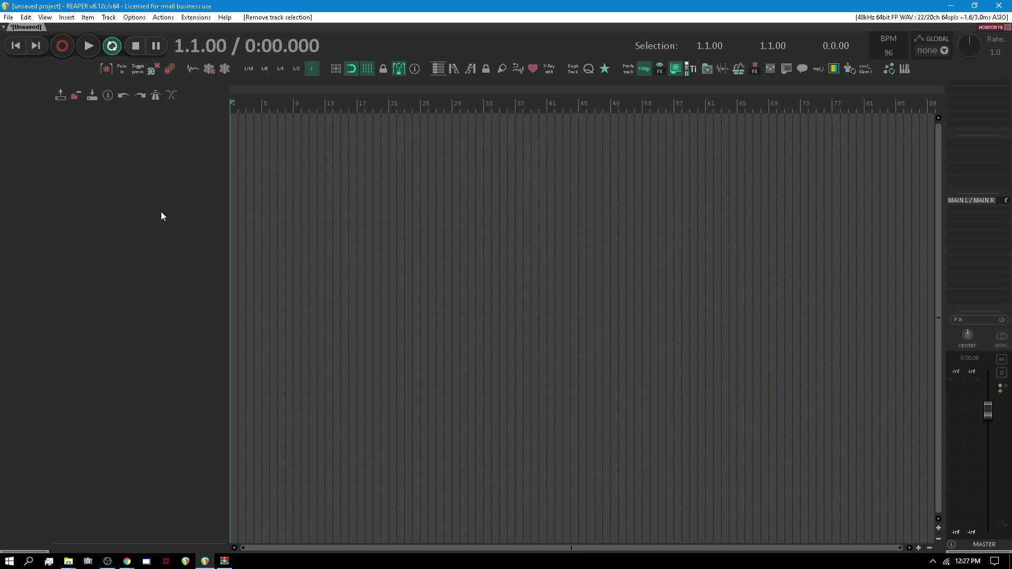
key("shift+slash")
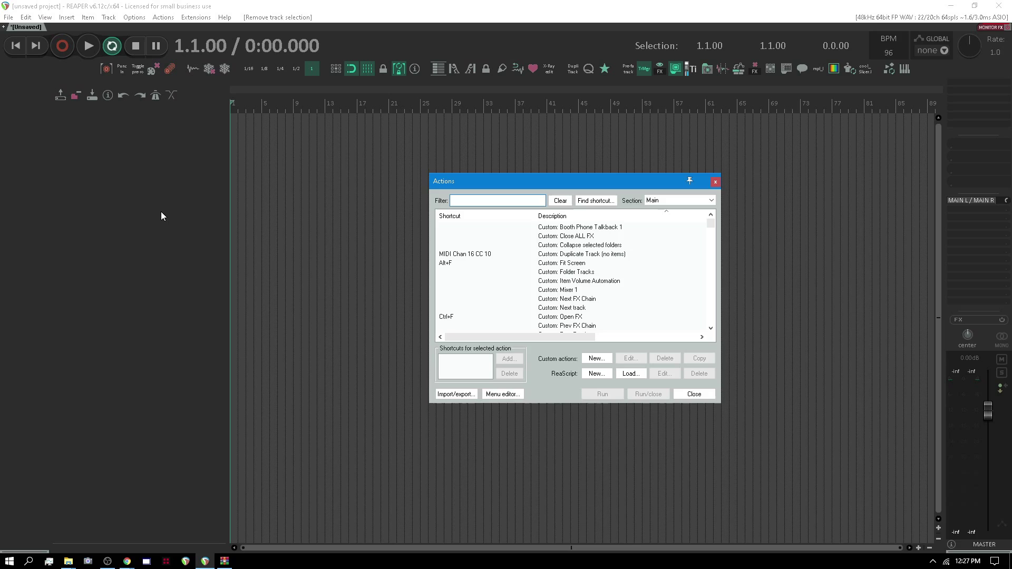
type("resour")
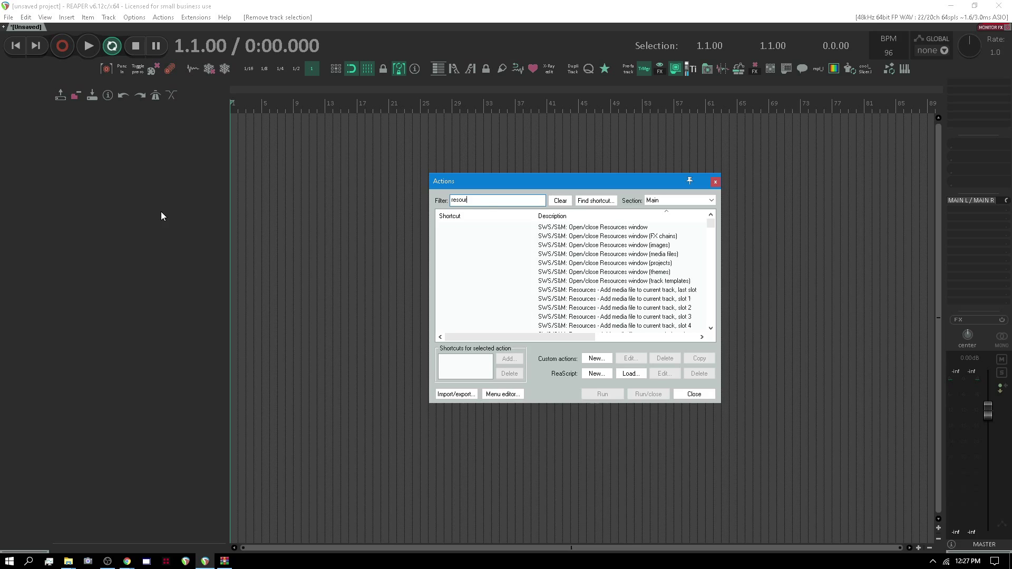
type("ce path")
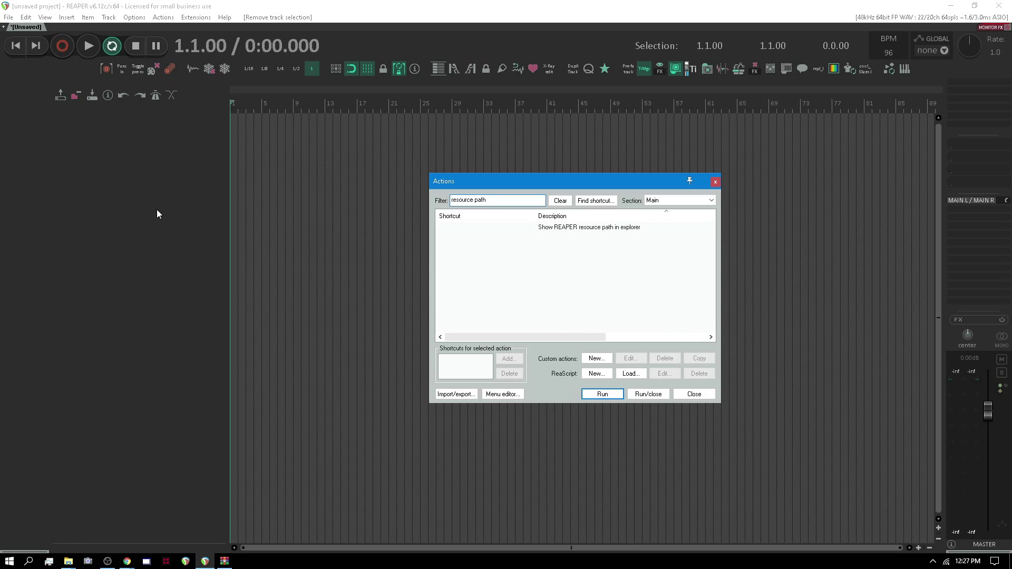
double_click(587, 226)
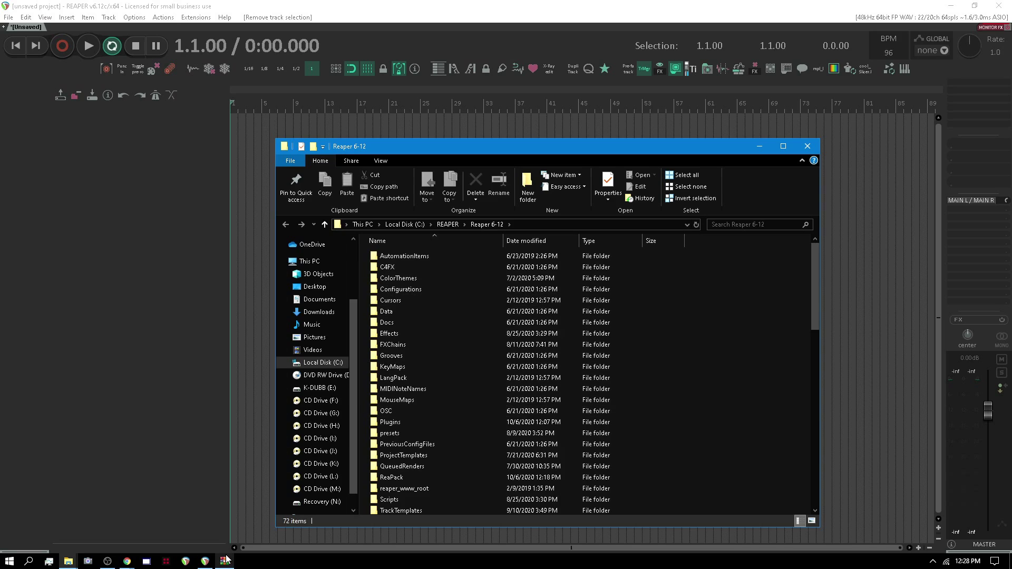
- Copy the CSI folder from the root of the CSI beta archive into the Reaper 6-12 resource folder
left_click(224, 506)
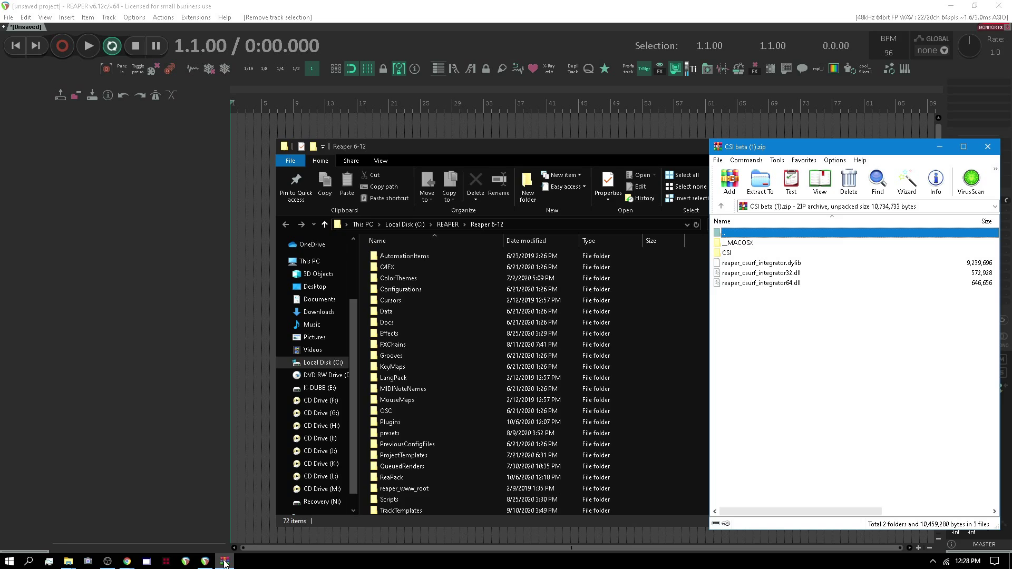
left_click(729, 255)
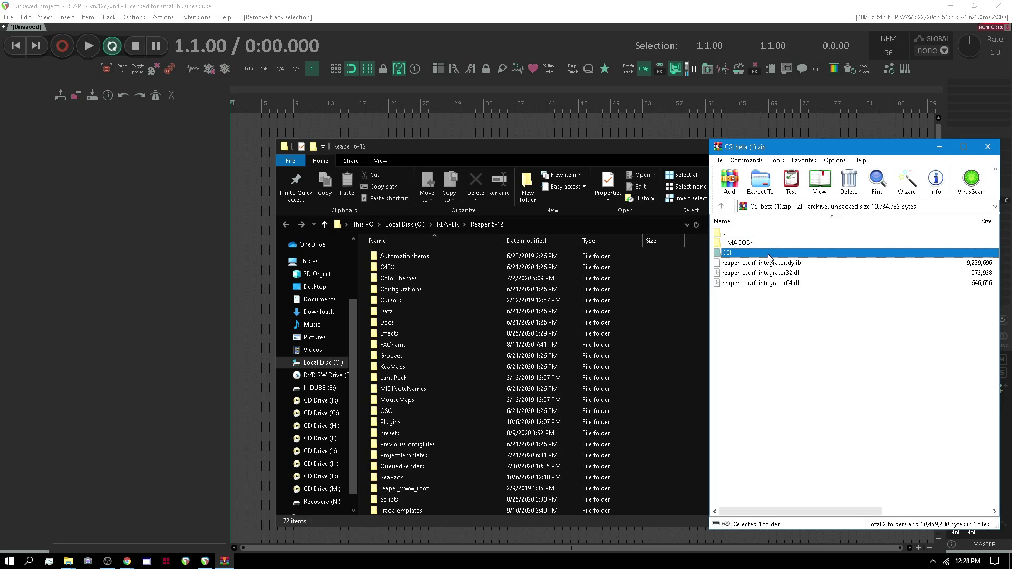
left_click_drag(769, 258, 735, 248)
left_click(744, 245)
double_click(743, 244)
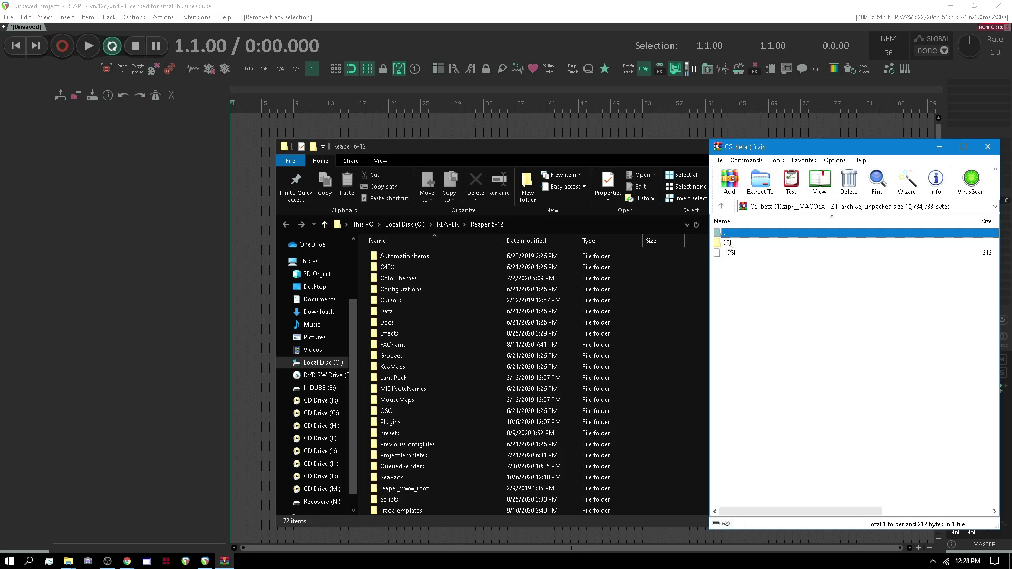
left_click(721, 208)
left_click_drag(731, 256, 691, 261)
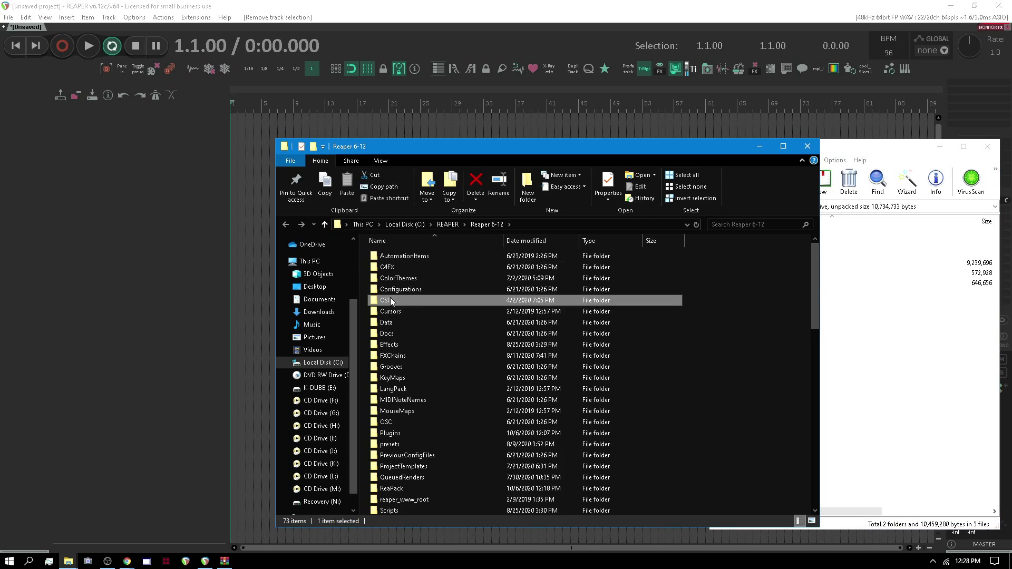
- Copy reaper_csurf_integrator64.dll from the CSI beta archive into the Plugins folder inside Reaper 6-12
left_click(920, 376)
left_click(763, 285)
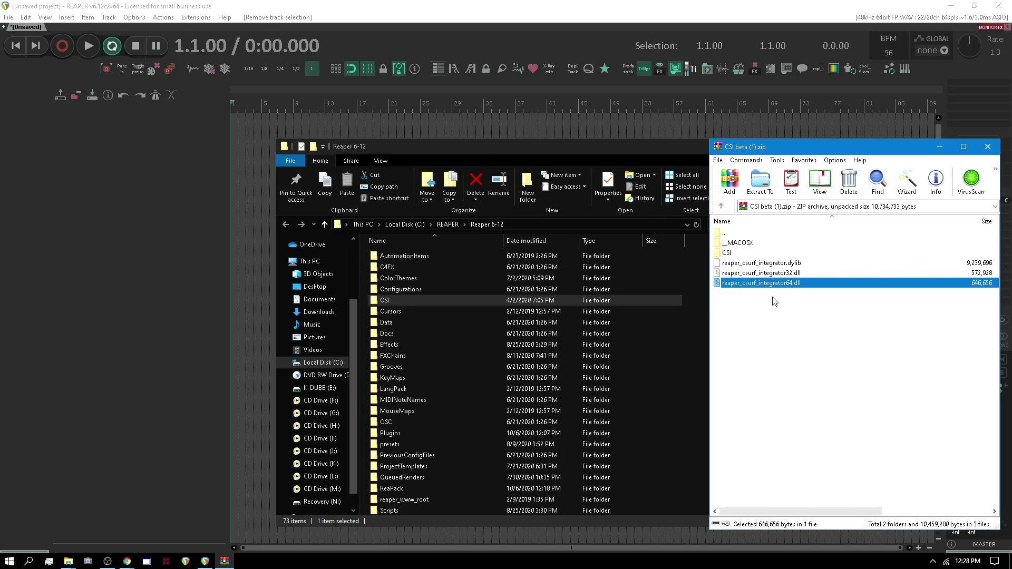
left_click(786, 265)
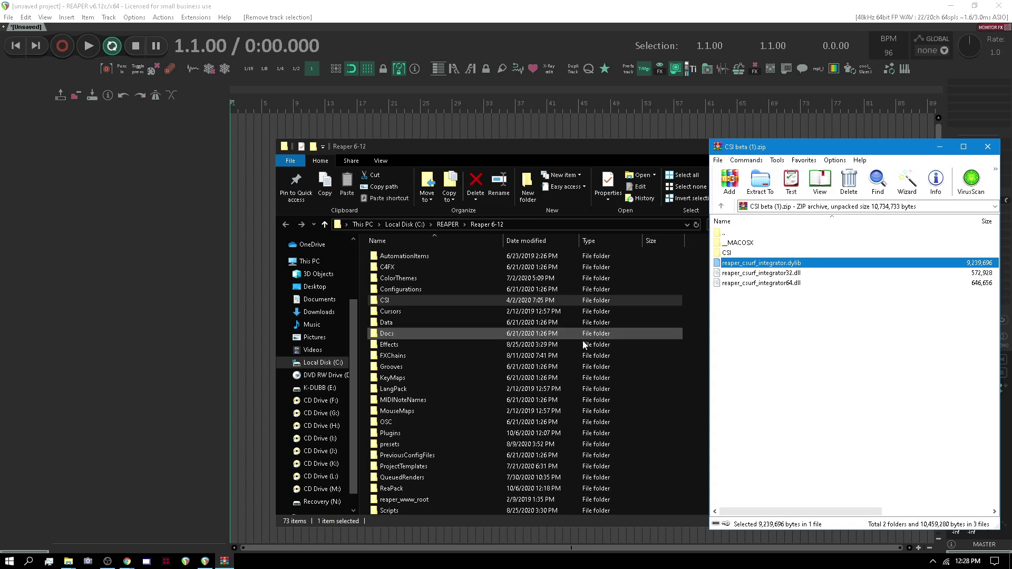
scroll(584, 345, "down", 2)
left_click(777, 275)
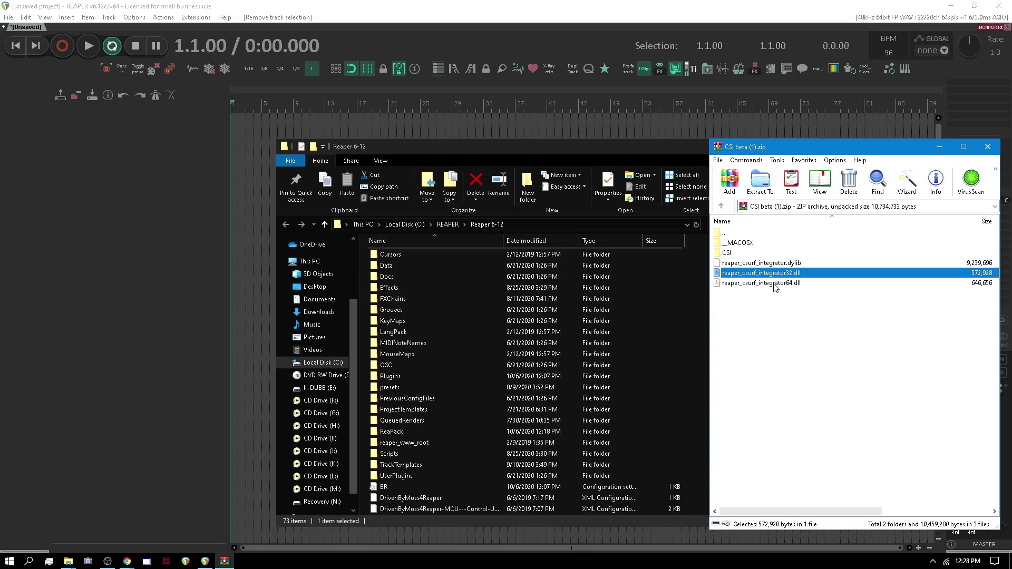
left_click(775, 287)
left_click(793, 275)
left_click(789, 285)
scroll(472, 448, "down", 3)
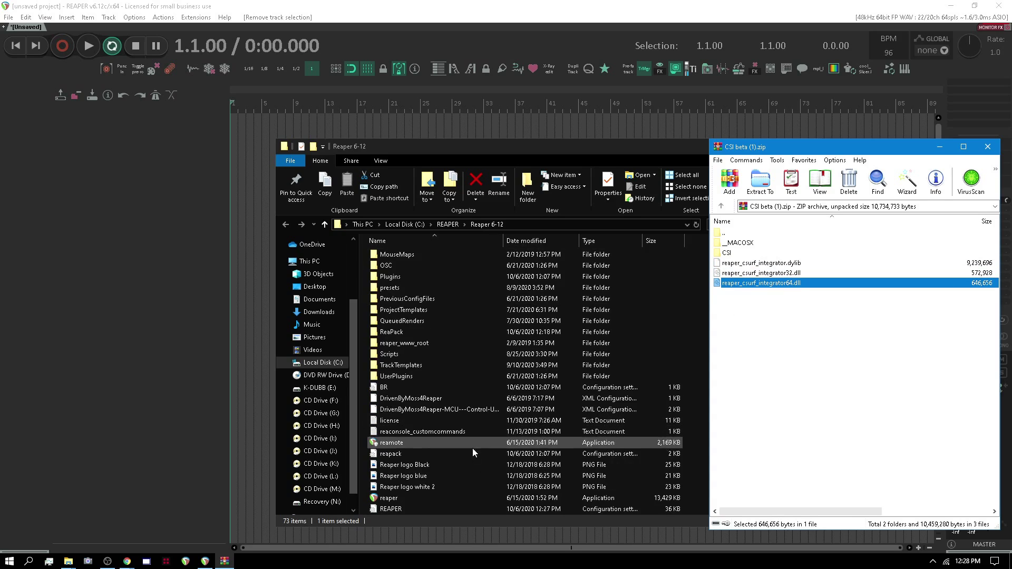
scroll(434, 356, "up", 2)
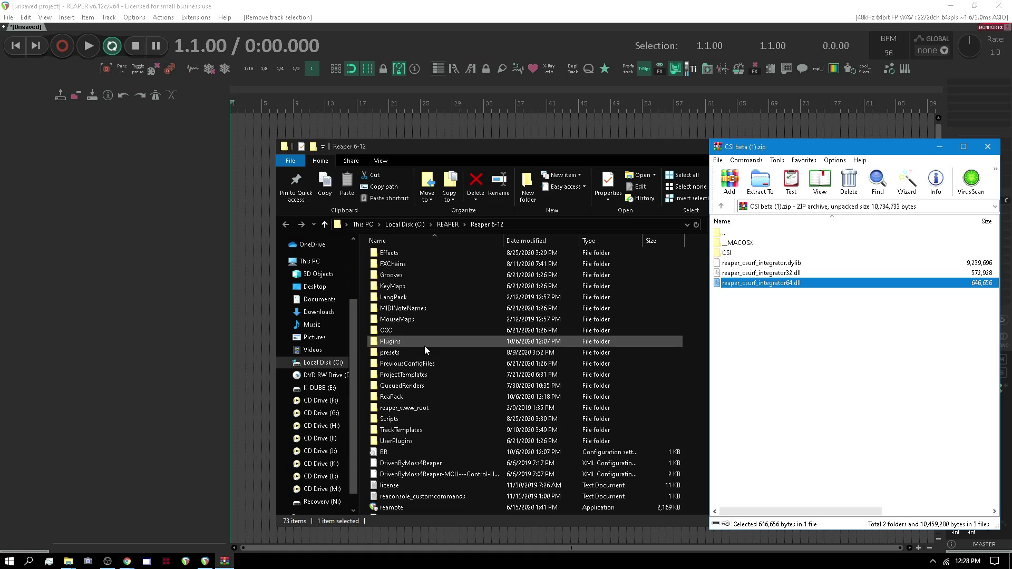
double_click(422, 343)
left_click(812, 302)
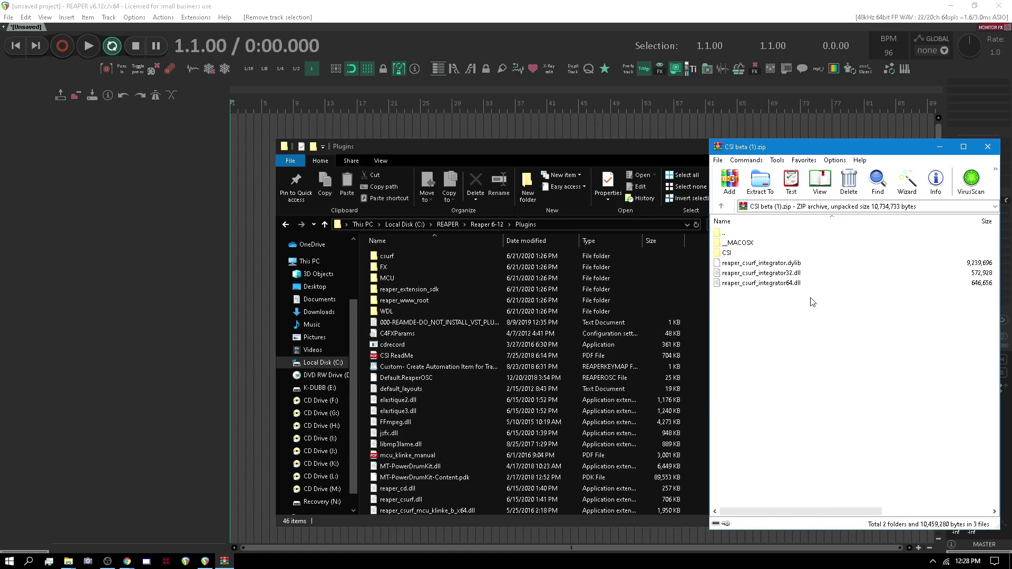
left_click_drag(788, 285, 452, 420)
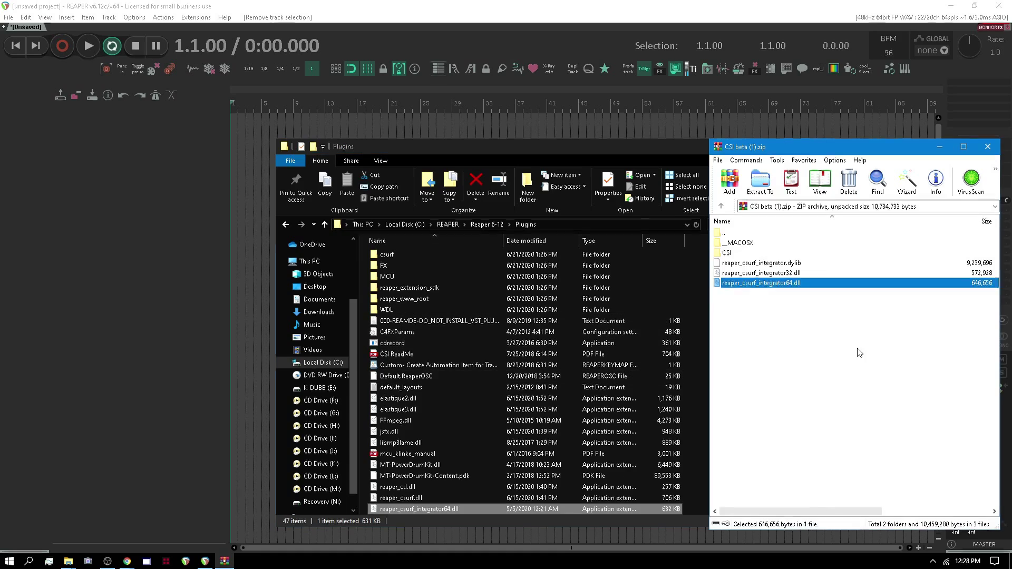
left_click(860, 352)
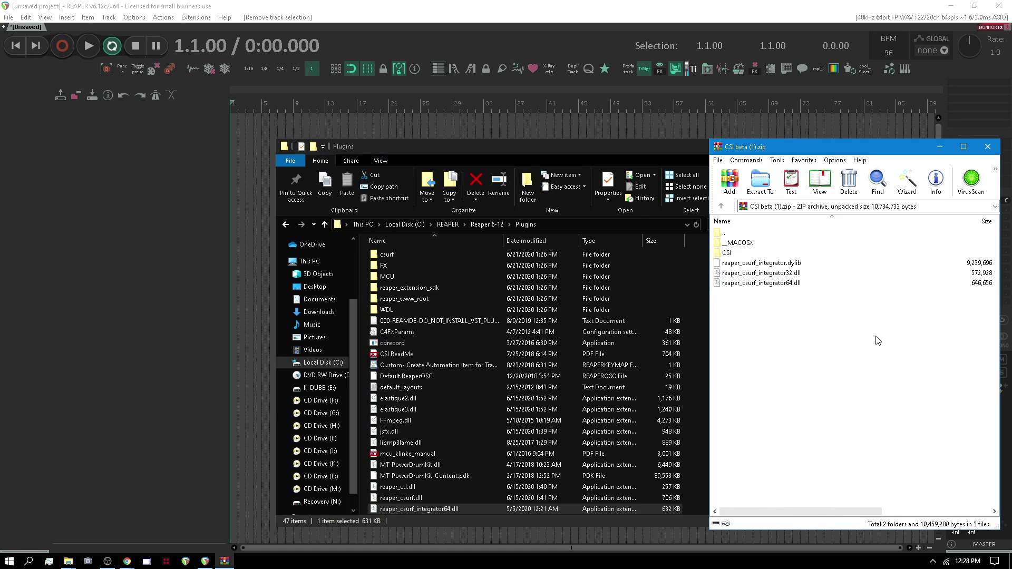
- Return to the Reaper 6-12 folder and close the CSI beta archive window
left_click(682, 150)
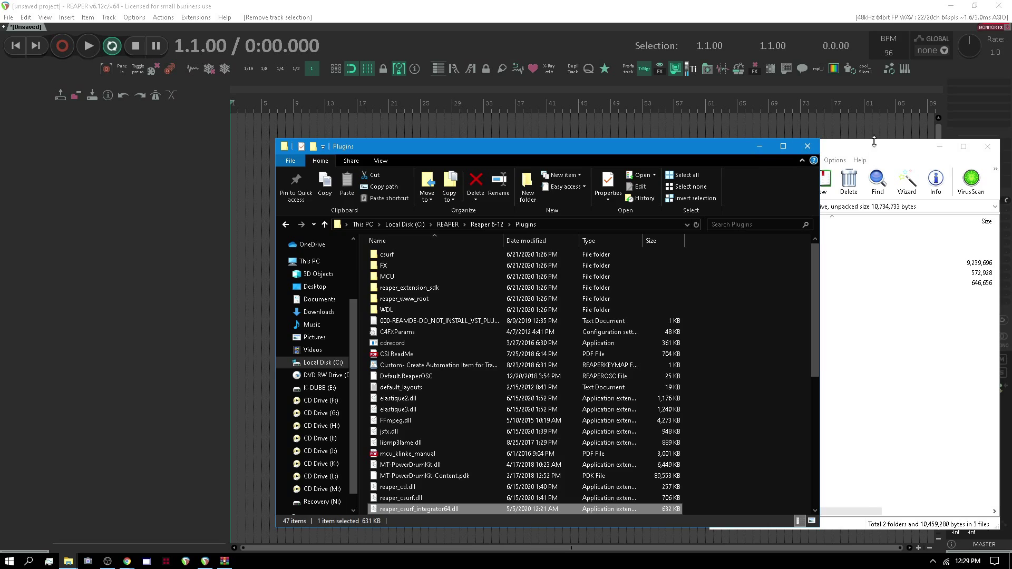
left_click(495, 225)
left_click(895, 158)
left_click(987, 146)
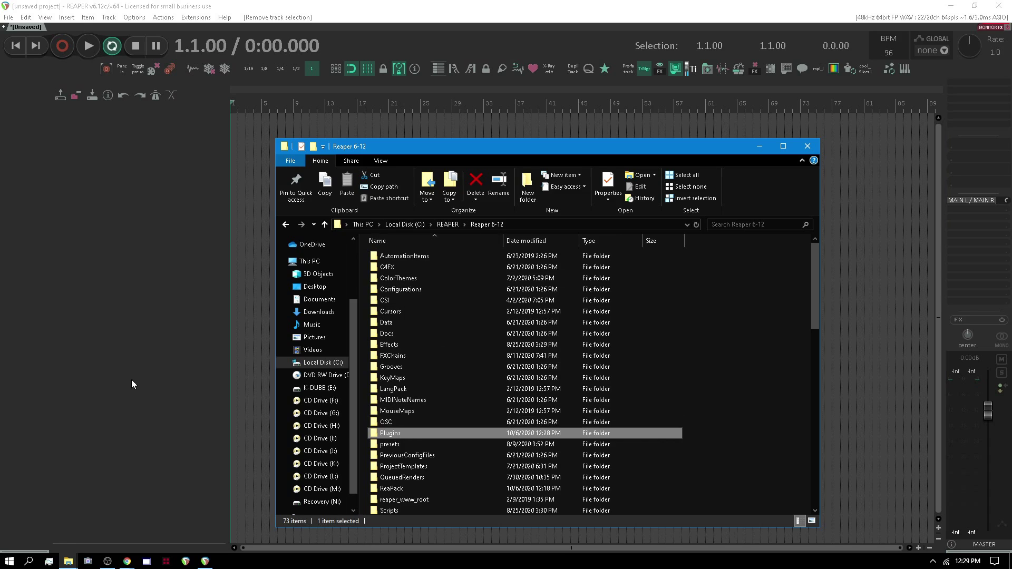
- Browse the installed CSI folder's Surfaces subfolder and open its Midi folder of surface definitions
double_click(397, 298)
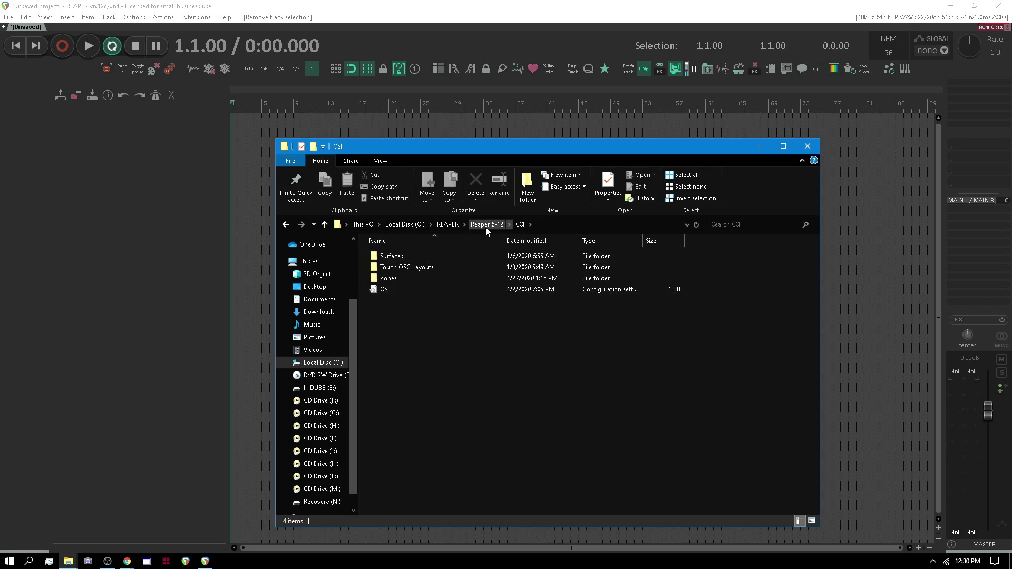
double_click(392, 256)
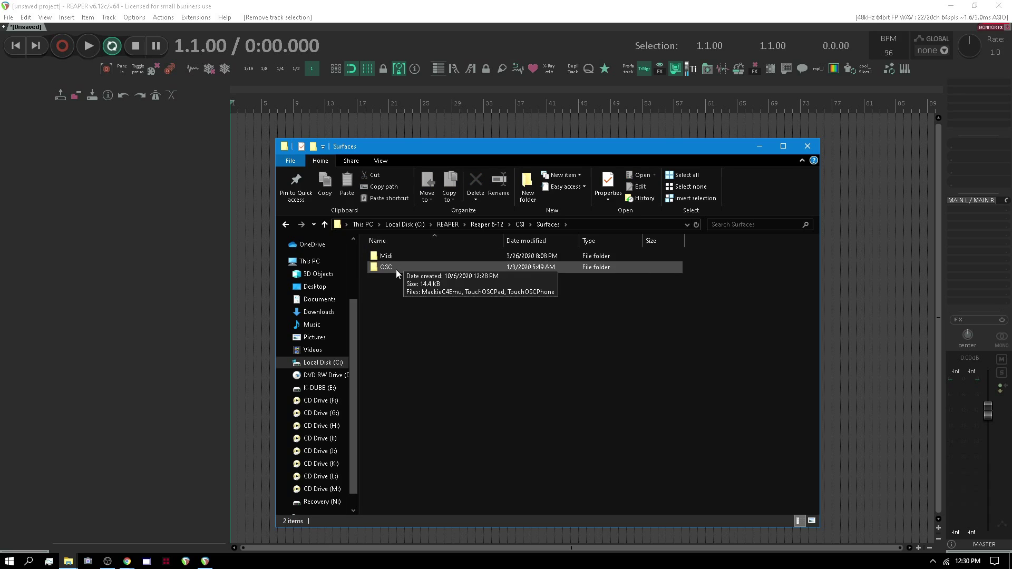
left_click(397, 268)
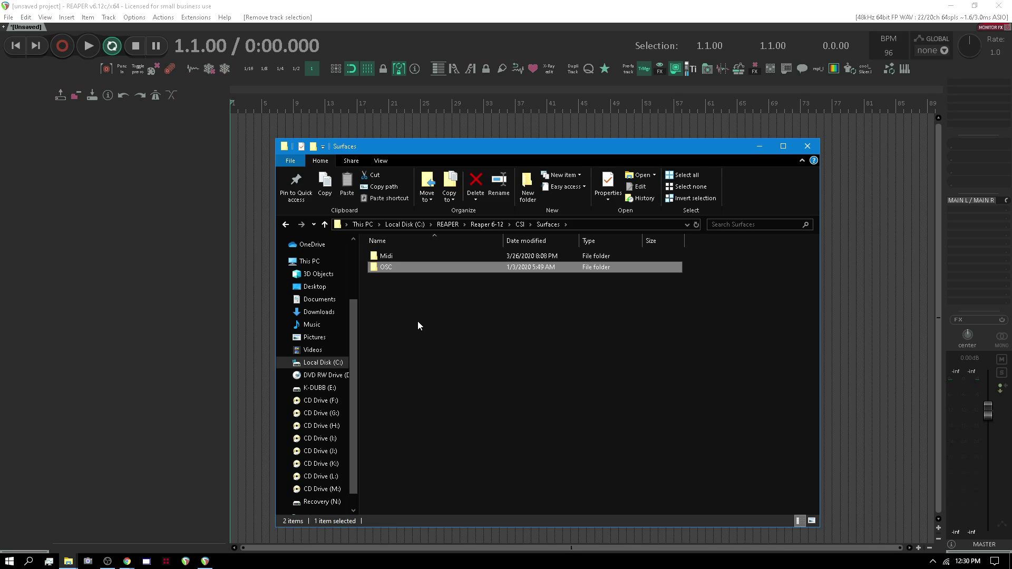
left_click(393, 258)
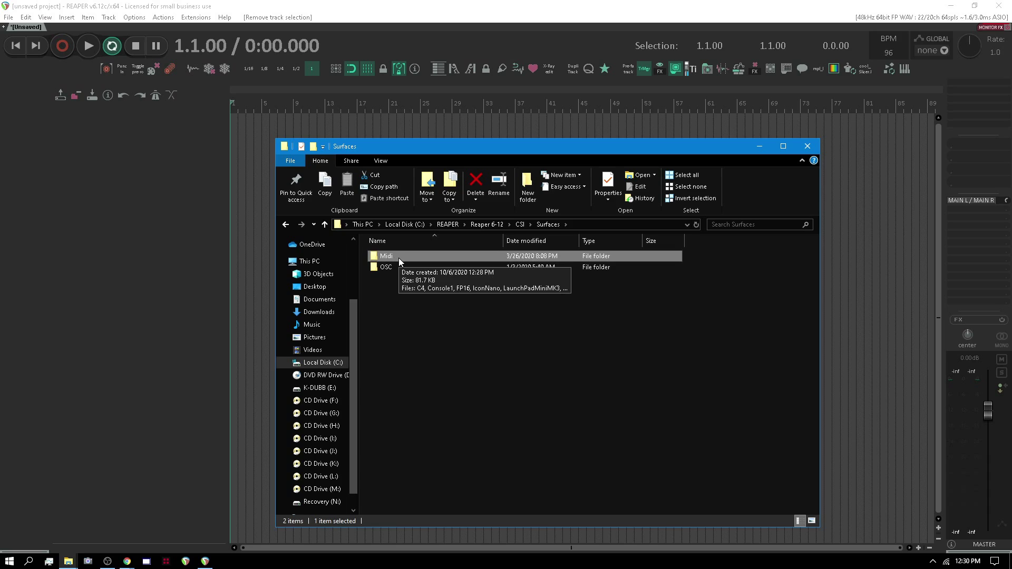
double_click(398, 257)
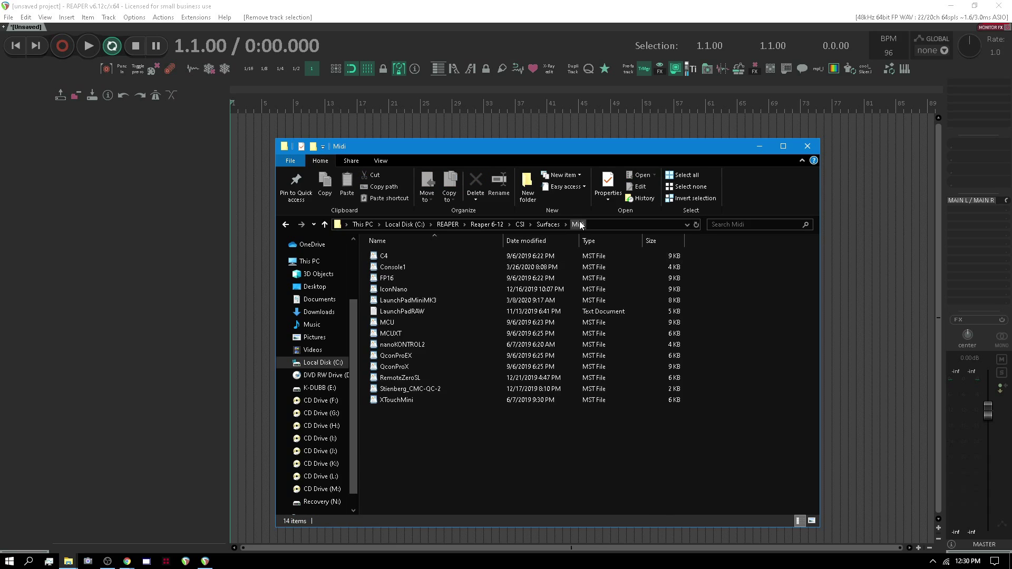
- Open the QconProX surface file in WordPad and examine the Pan widget's FB_TwoState codes
left_click(592, 311)
left_click(596, 257)
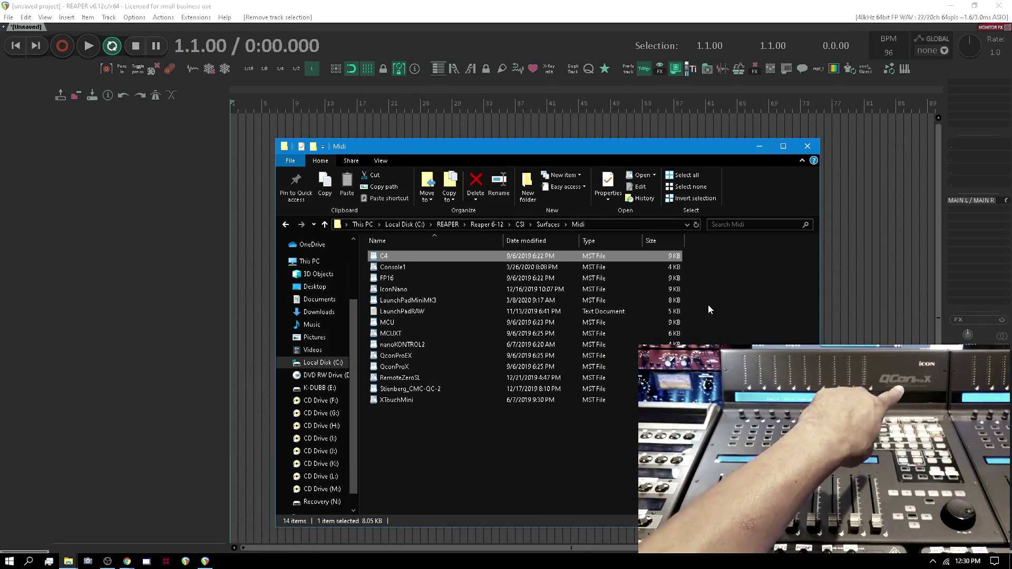
double_click(416, 368)
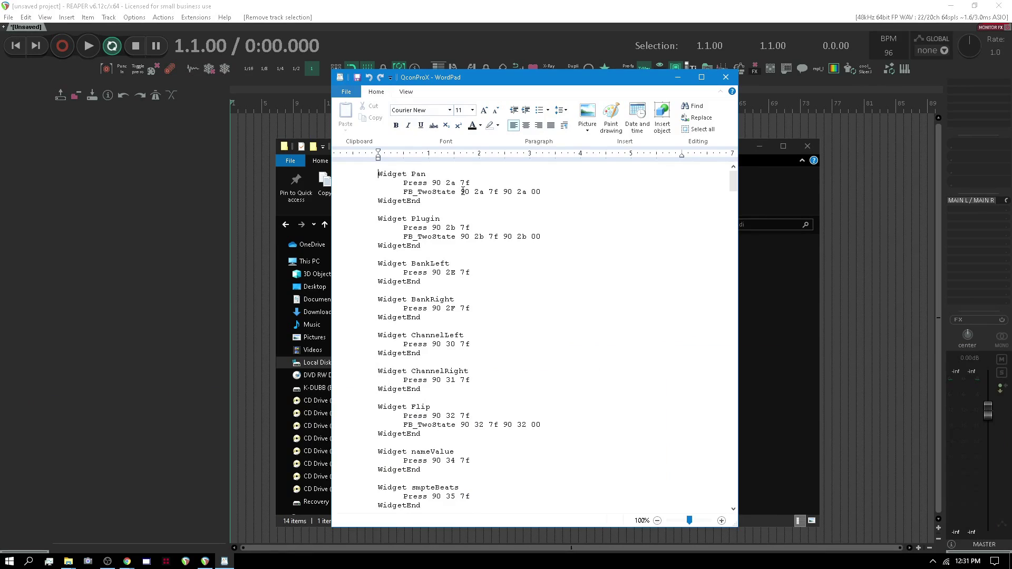
left_click_drag(460, 192, 537, 203)
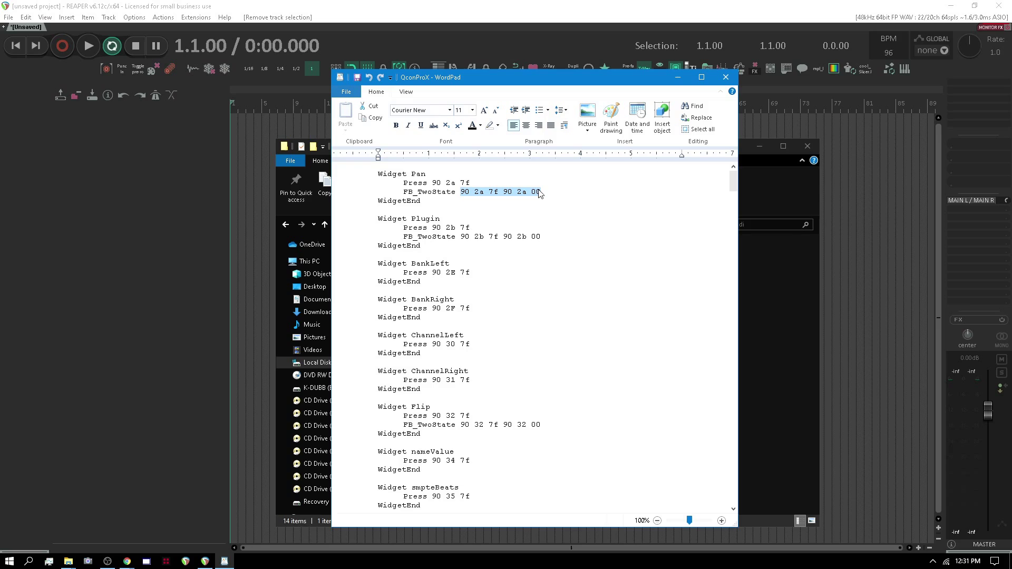
- Examine the Pan, Plugin, BankLeft and BankRight widget names and their Press and FB_TwoState codes in the QconProX file
left_click(411, 173)
double_click(411, 174)
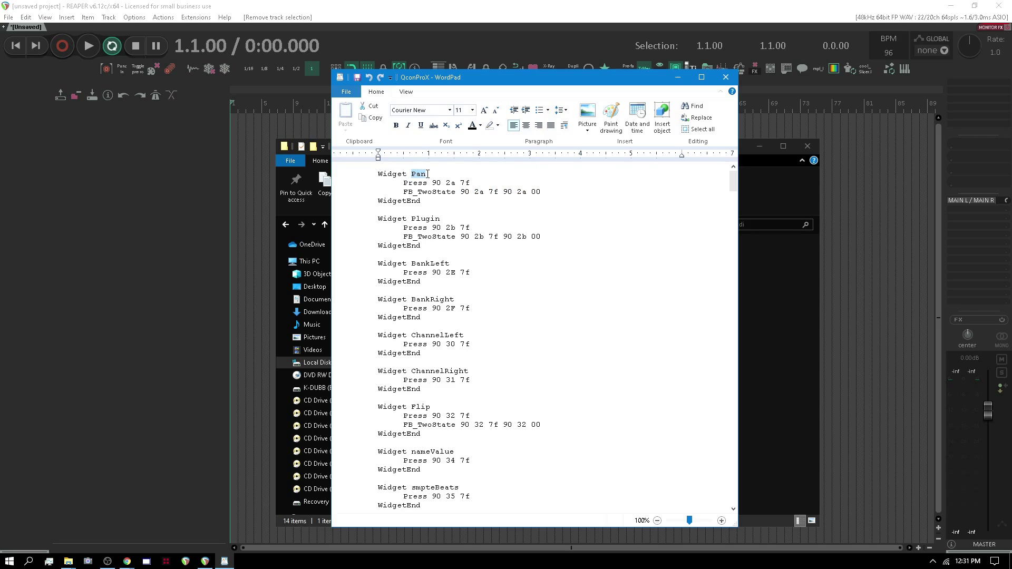
left_click(418, 175)
double_click(426, 218)
double_click(428, 263)
left_click(427, 299)
double_click(428, 299)
triple_click(429, 300)
left_click_drag(432, 309, 472, 310)
left_click_drag(461, 237, 528, 245)
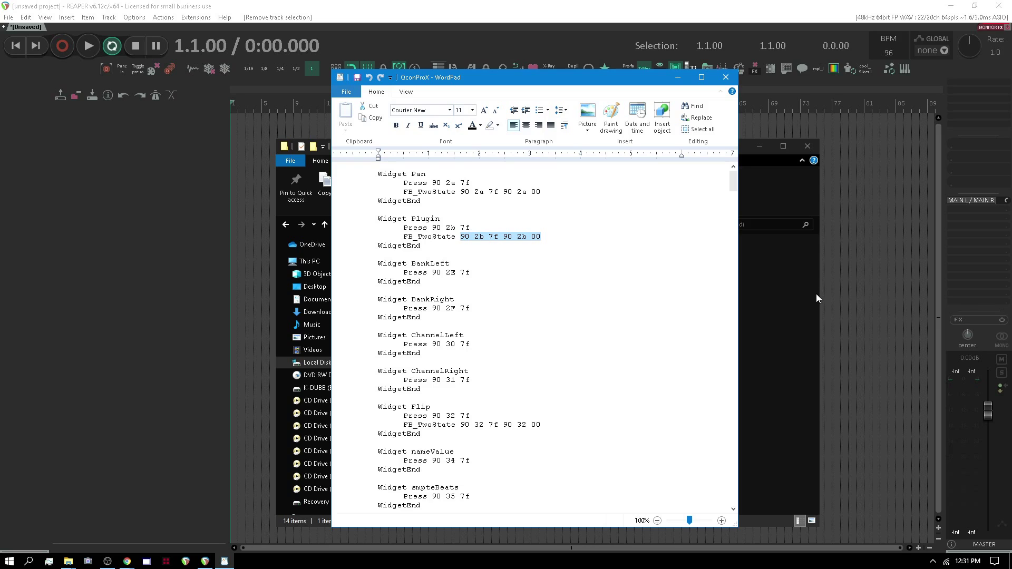
- Review the smpteBeats, TimeDisplay and F1 widgets further down the QconProX file, and close the file
scroll(582, 316, "down", 11)
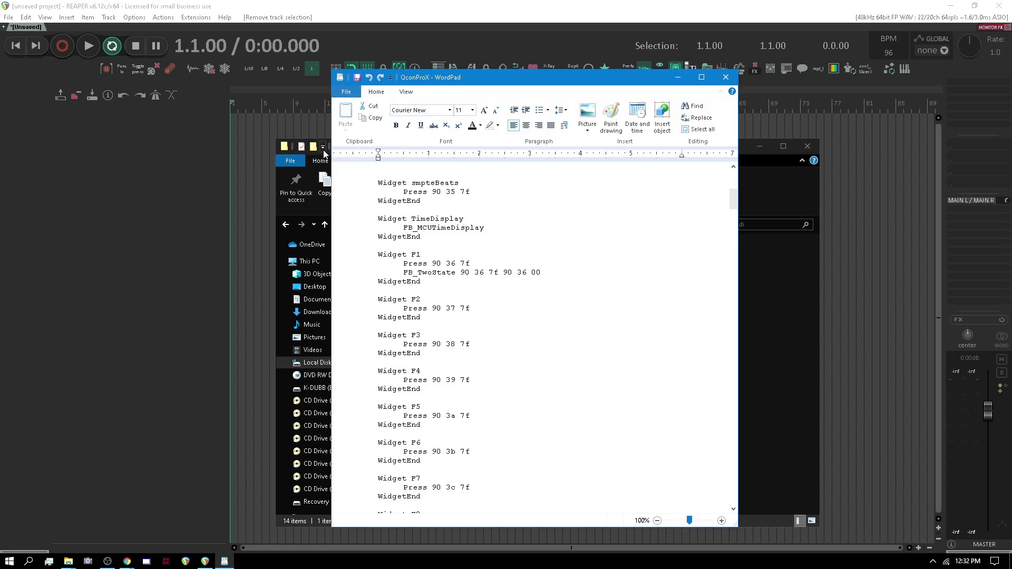
left_click(758, 178)
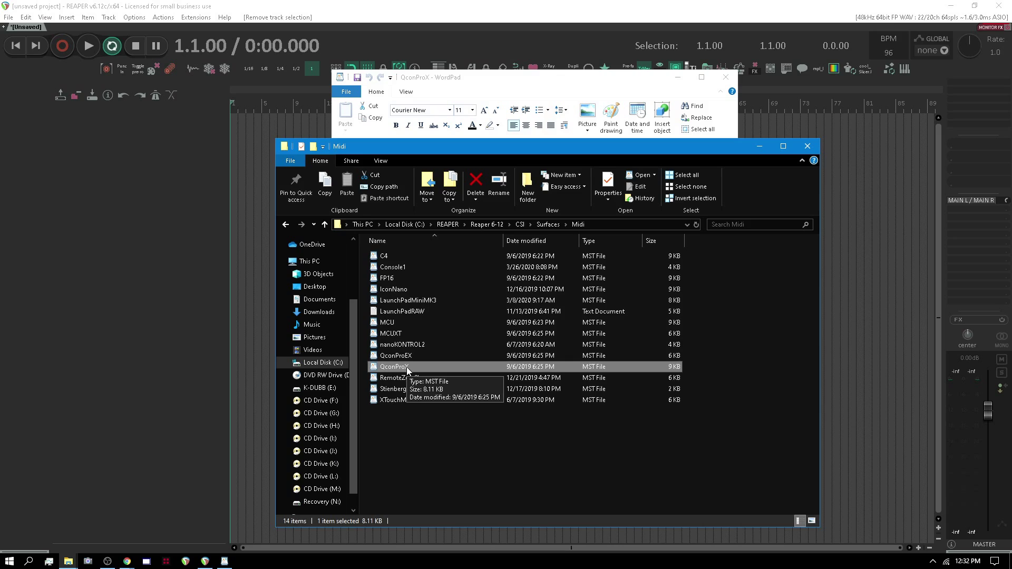
left_click(519, 91)
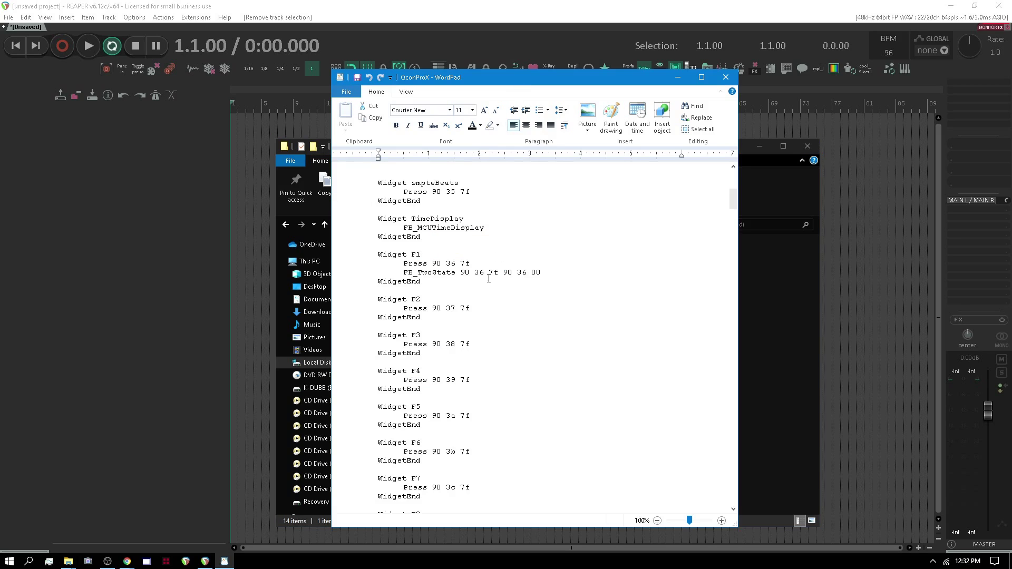
left_click(418, 255)
double_click(440, 183)
double_click(451, 219)
left_click(725, 77)
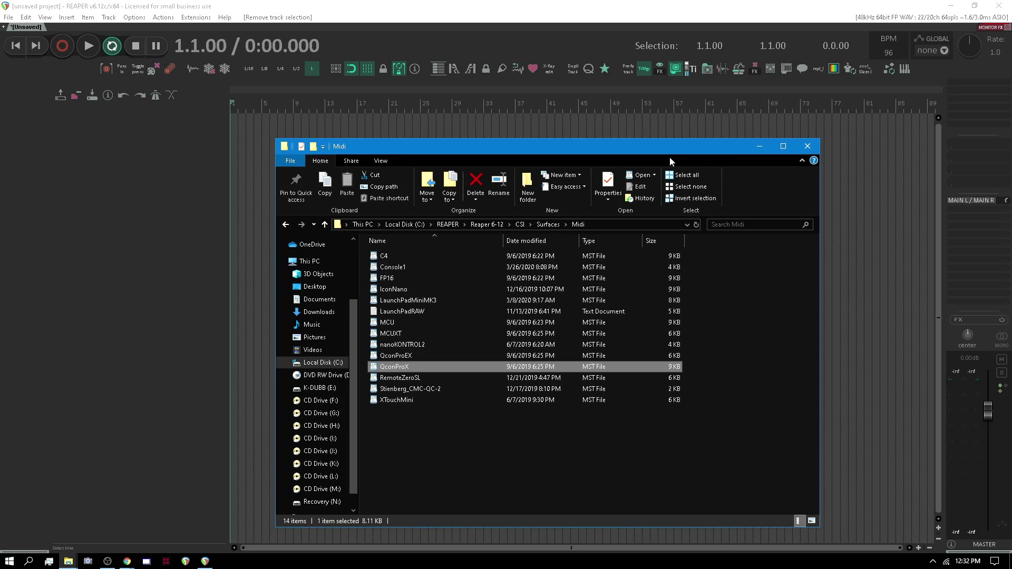
- Open the C4 surface file, look through its display, RotaryPush and Rotary encoder widgets, and close it
double_click(431, 256)
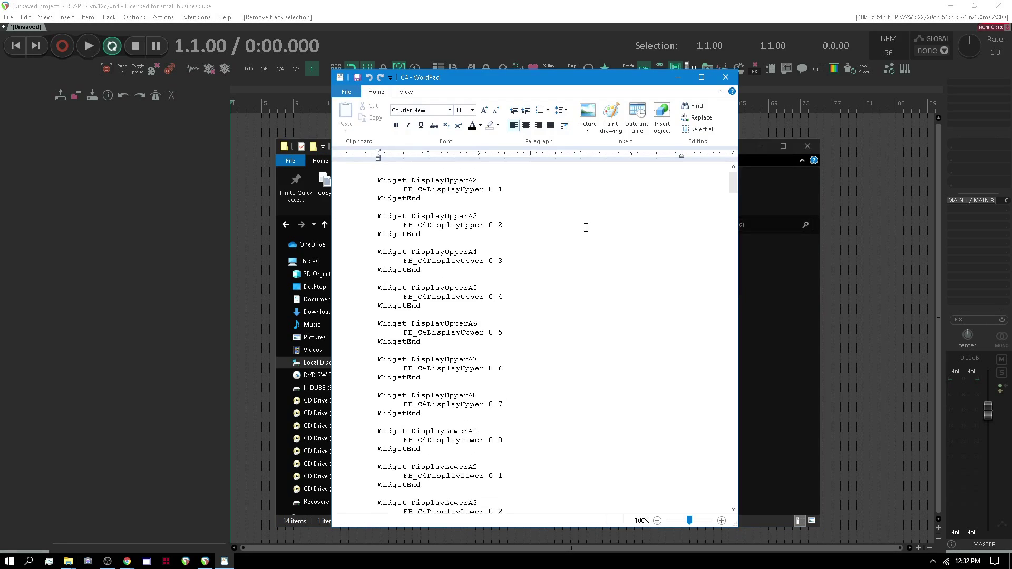
scroll(586, 228, "down", 4)
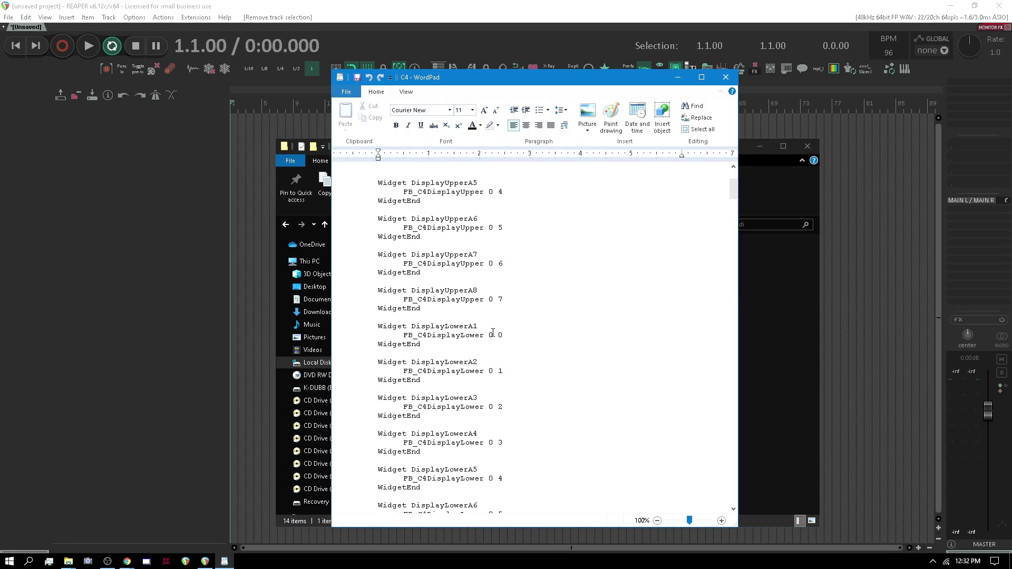
left_click_drag(736, 191, 742, 321)
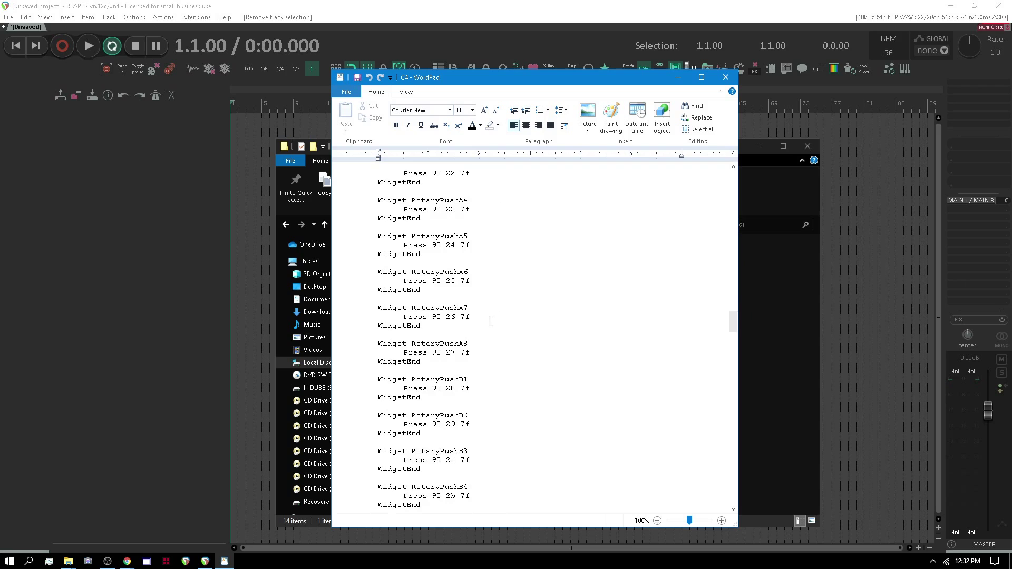
scroll(495, 319, "down", 20)
scroll(497, 320, "down", 16)
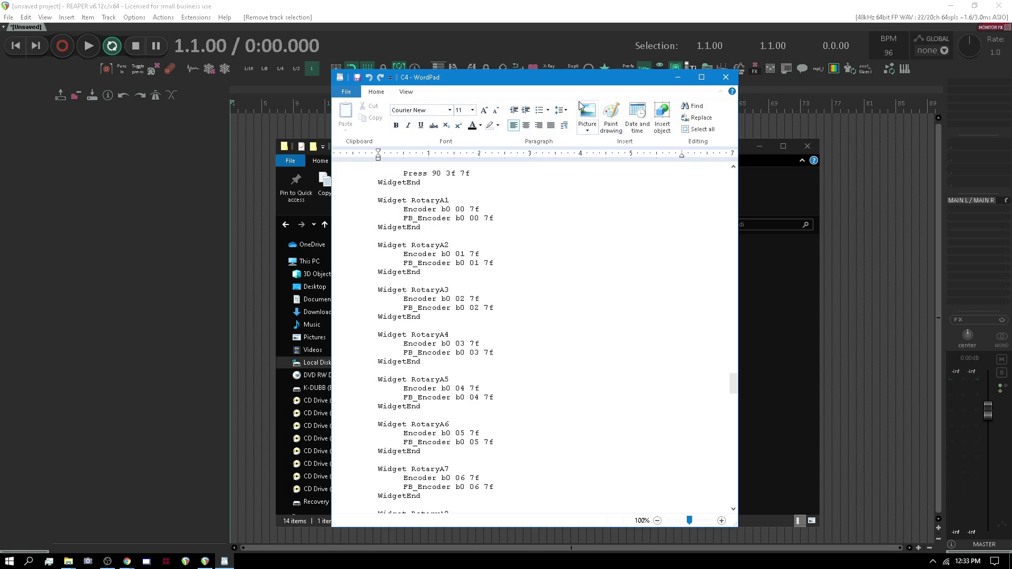
left_click(726, 77)
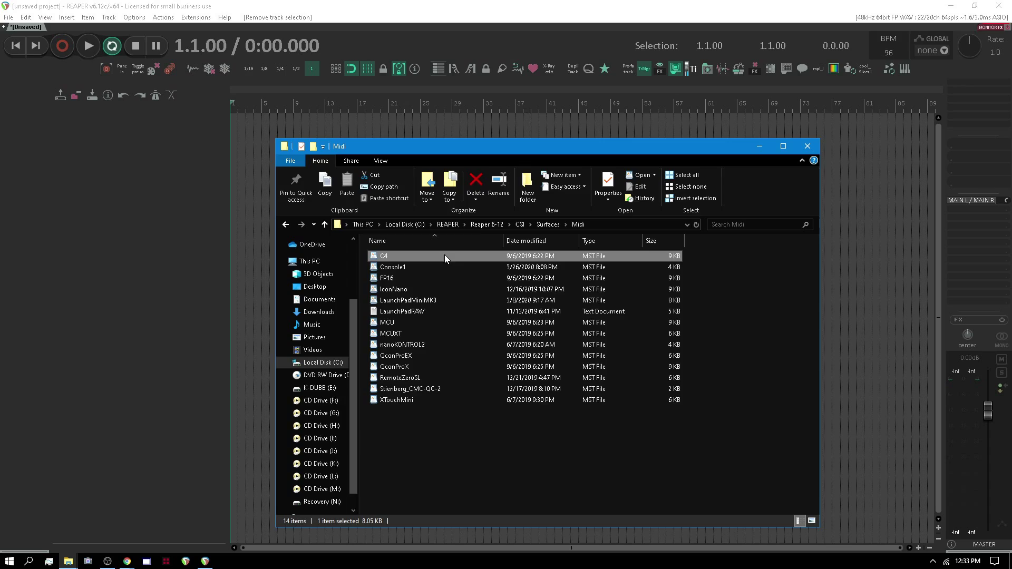
- Reopen the C4 surface file to examine the Widget keyword of its DisplayUpperA1 entry, and close it
double_click(429, 254)
double_click(387, 175)
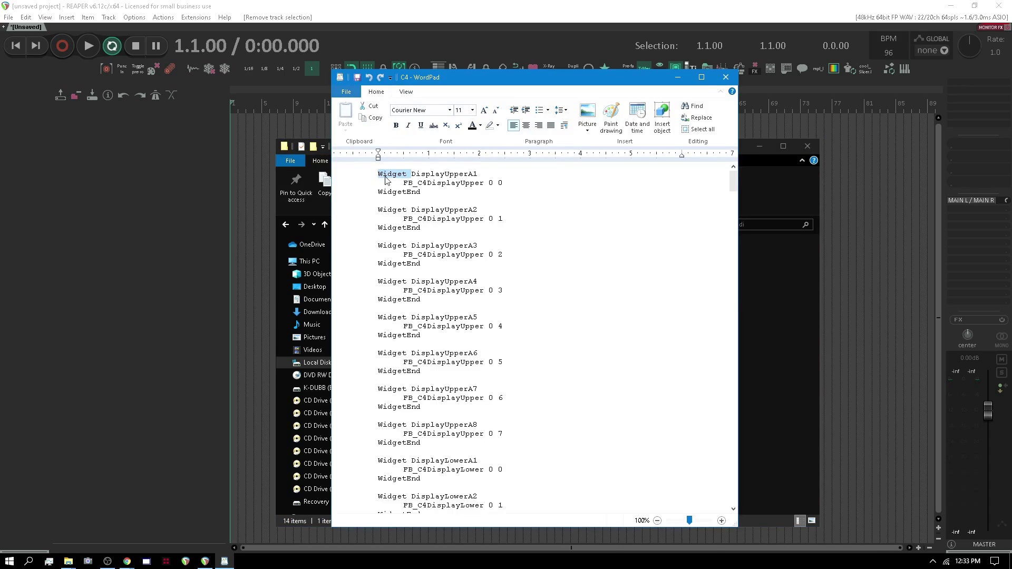
left_click(726, 78)
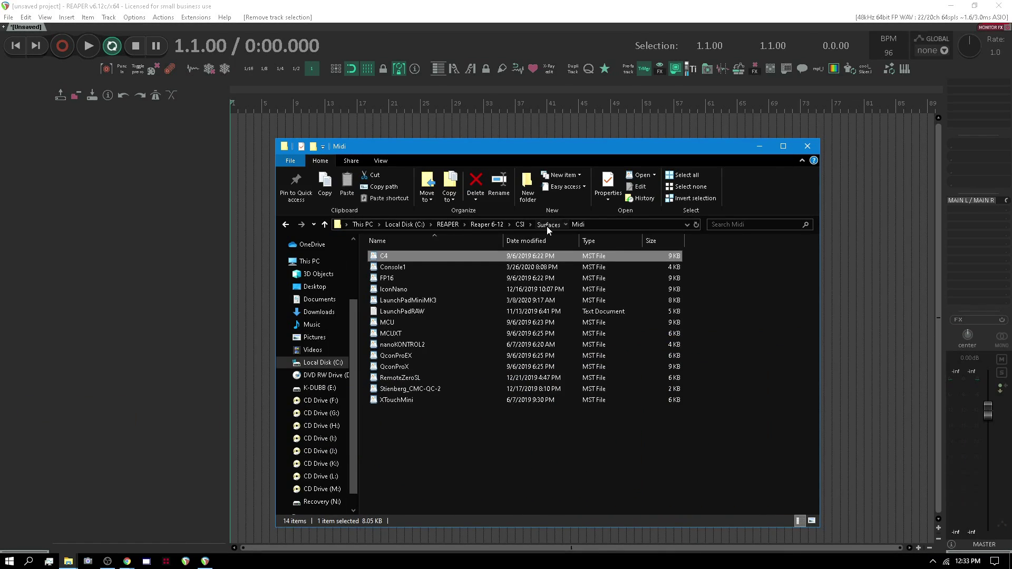
- Go up to the CSI folder and return through Surfaces to the Midi folder
left_click(546, 226)
left_click(520, 225)
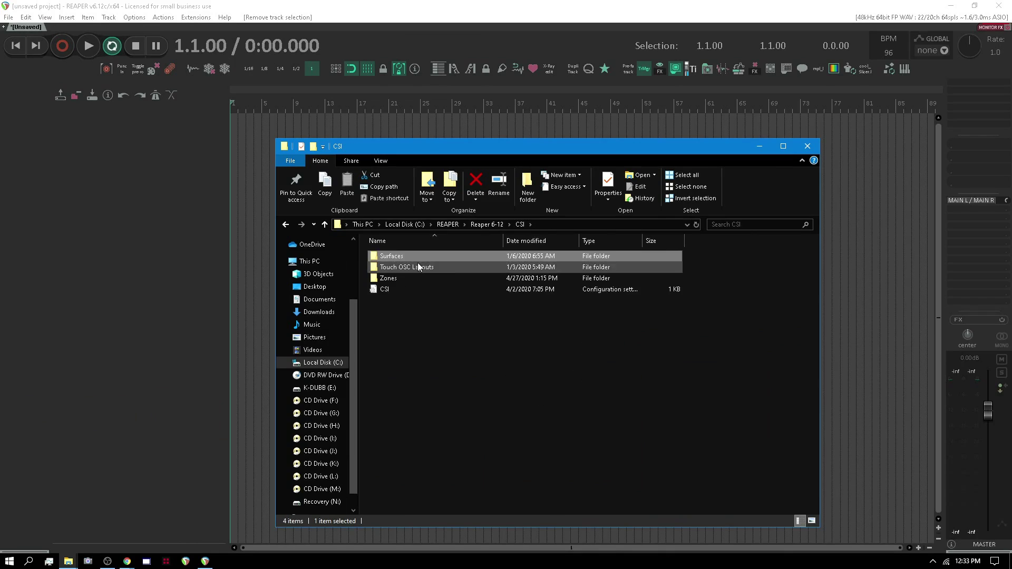
double_click(403, 258)
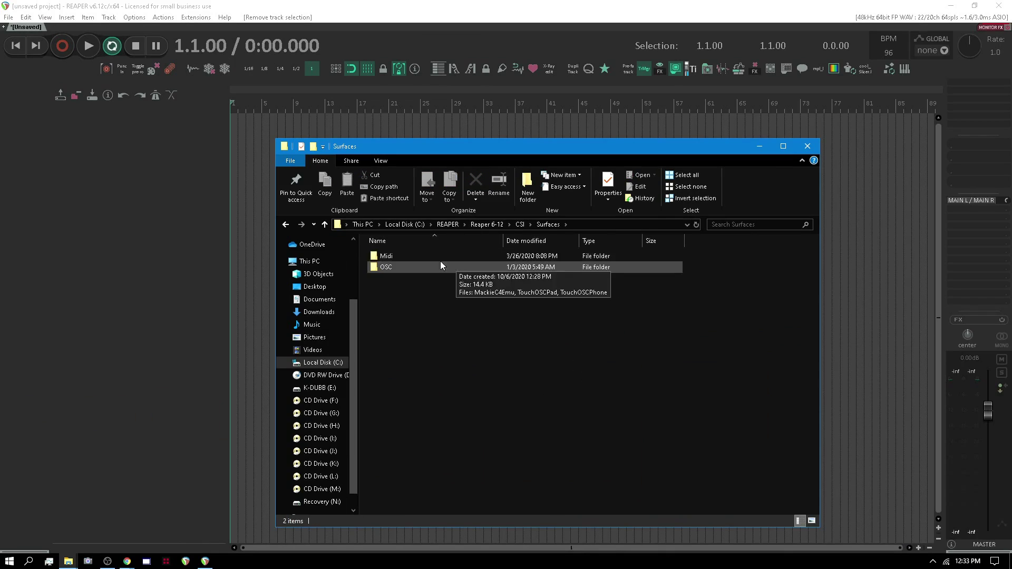
double_click(401, 255)
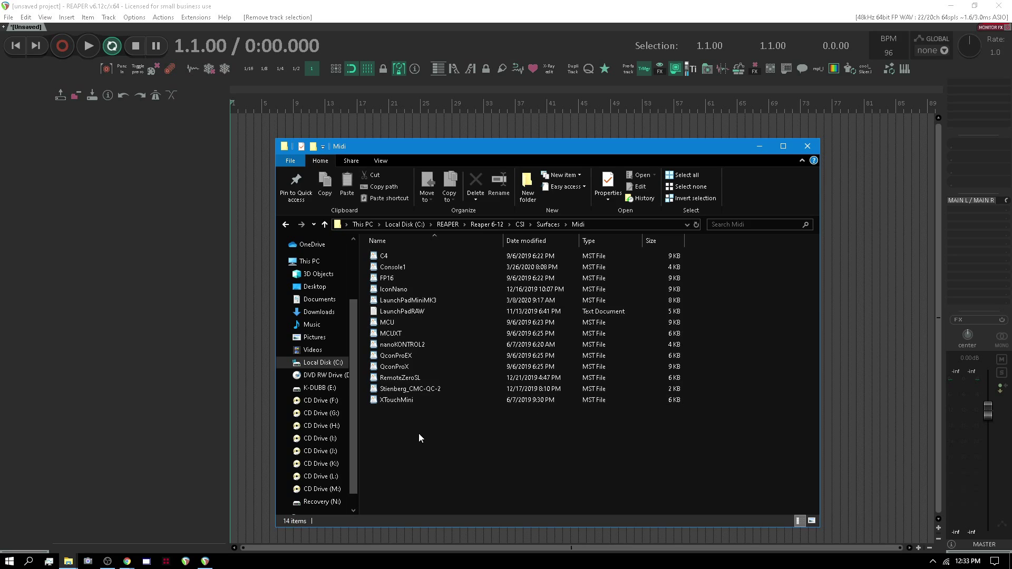
- Open the XTouchMini surface file, review its commented layout header and LayerA_RotaryPush widgets, and close it
double_click(400, 400)
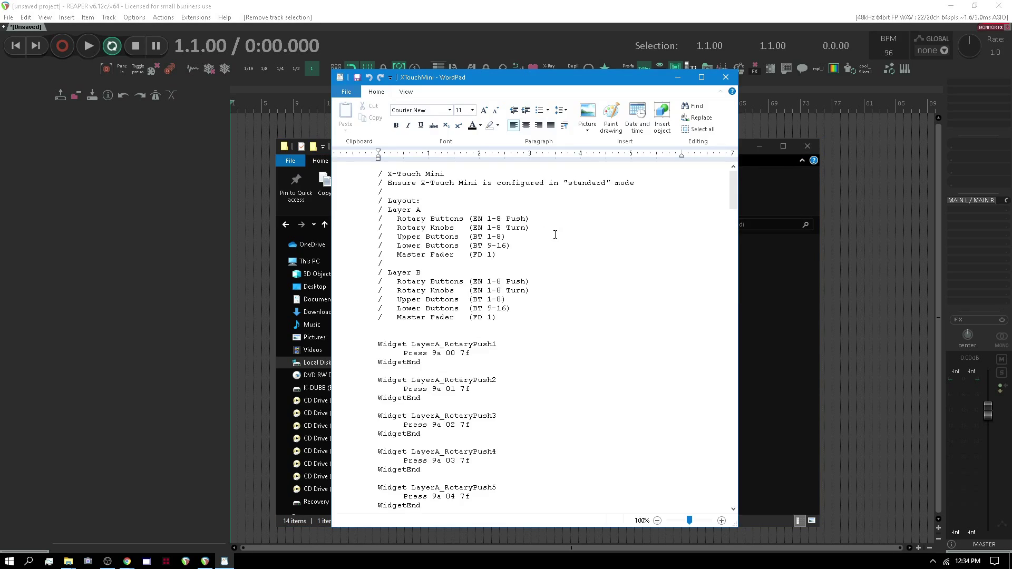
scroll(555, 233, "down", 2)
scroll(587, 228, "up", 2)
scroll(632, 216, "down", 5)
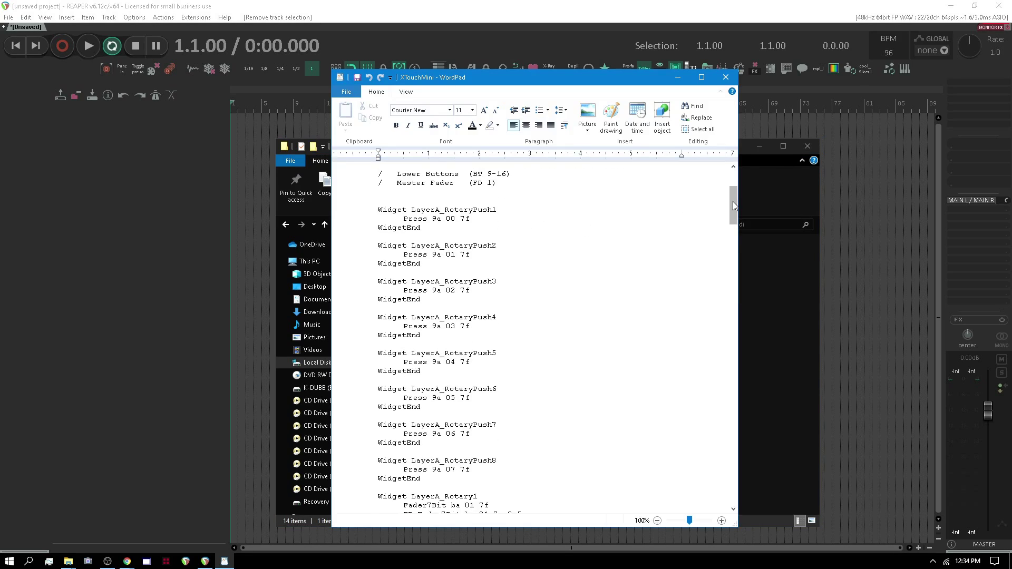
left_click_drag(732, 201, 729, 176)
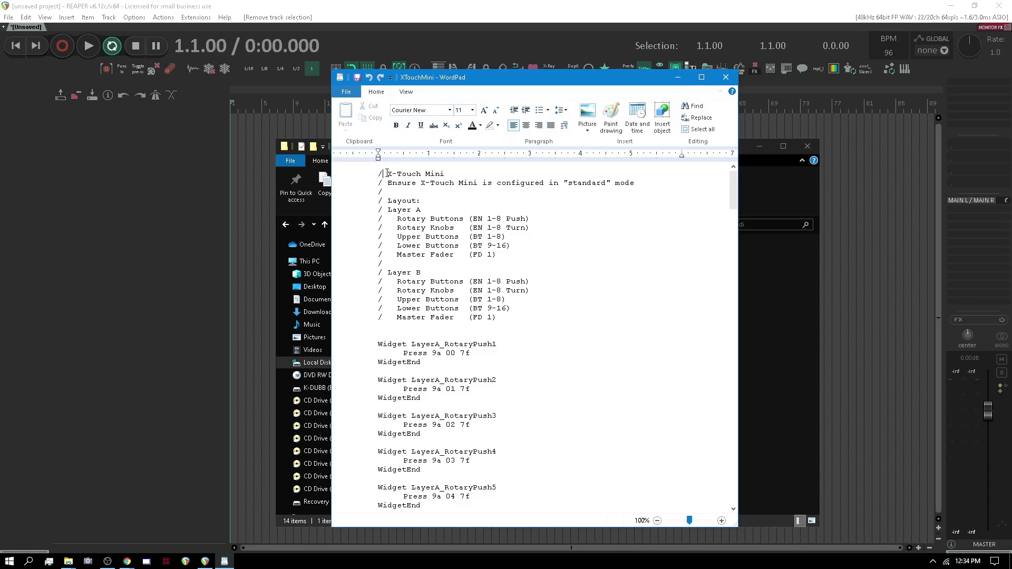
scroll(641, 347, "down", 2)
left_click_drag(731, 192, 738, 97)
left_click(725, 77)
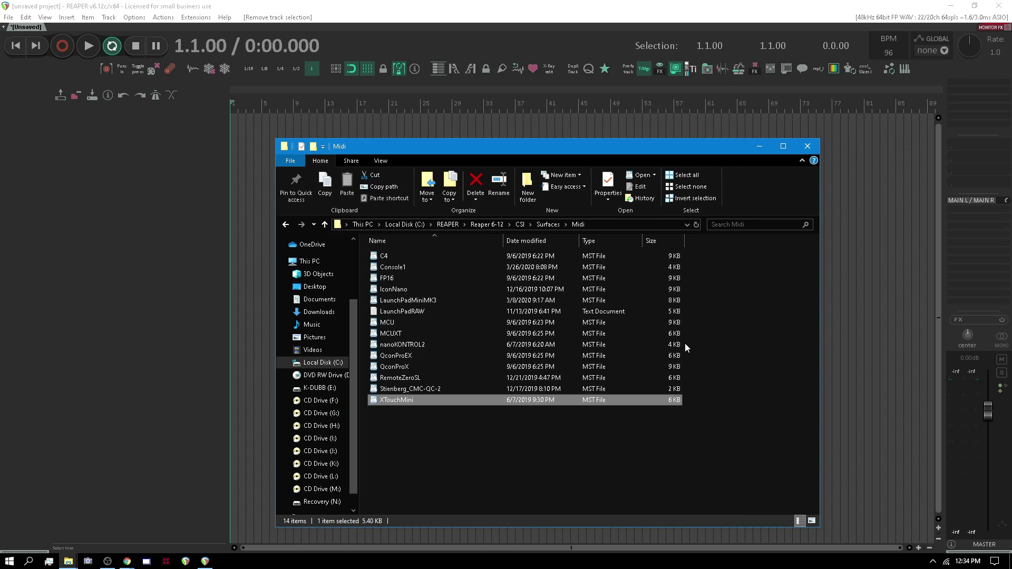
- Look over the Surfaces, Touch OSC Layouts and Zones folders inside CSI, and reopen the Midi surfaces folder
left_click(515, 429)
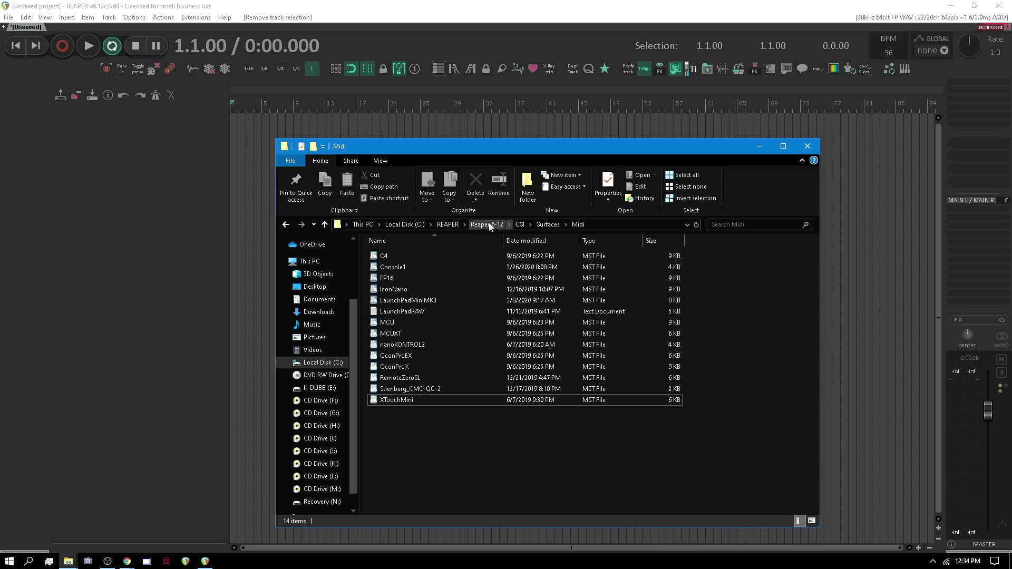
left_click(547, 224)
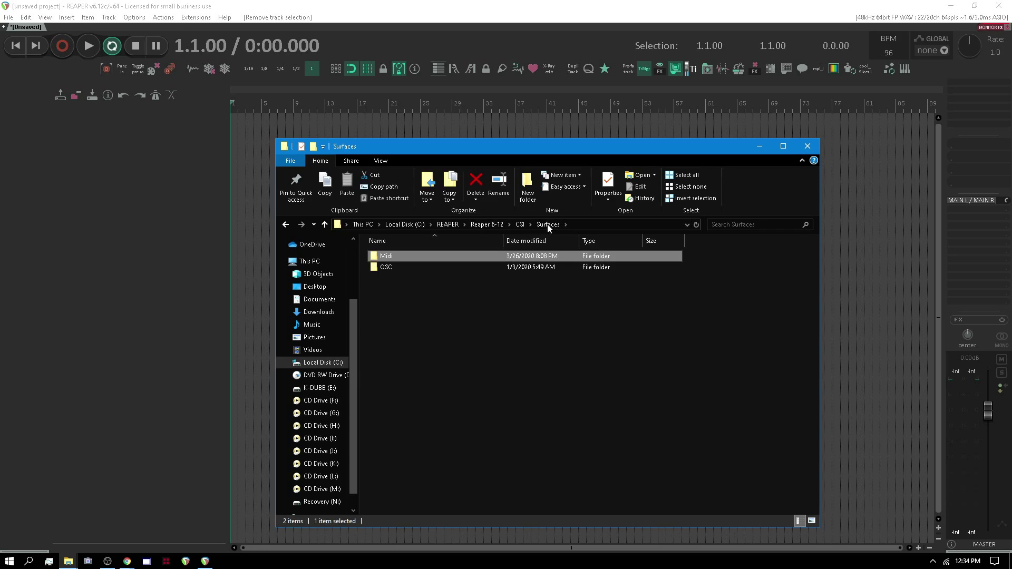
left_click(521, 224)
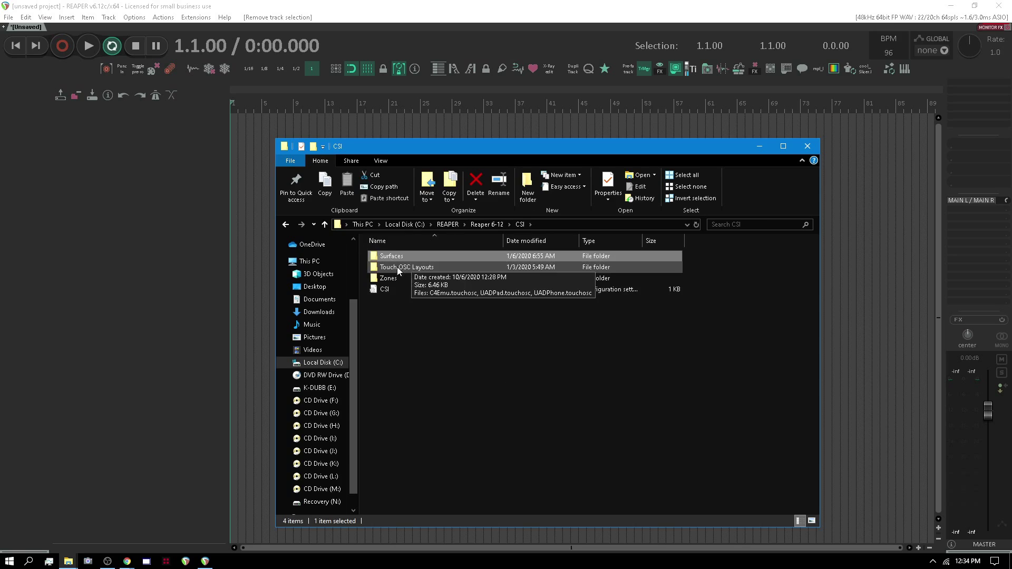
left_click(421, 268)
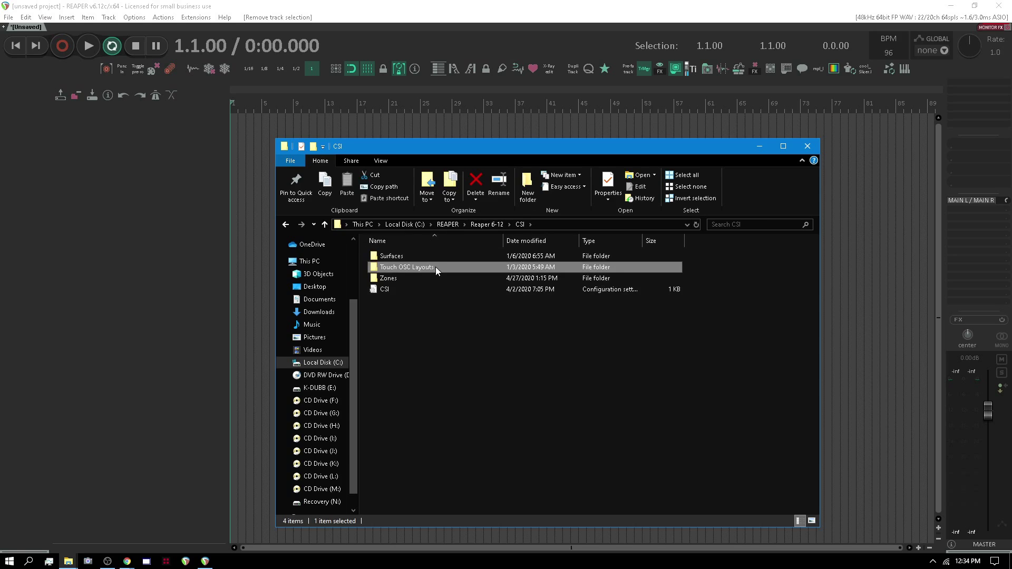
left_click(413, 278)
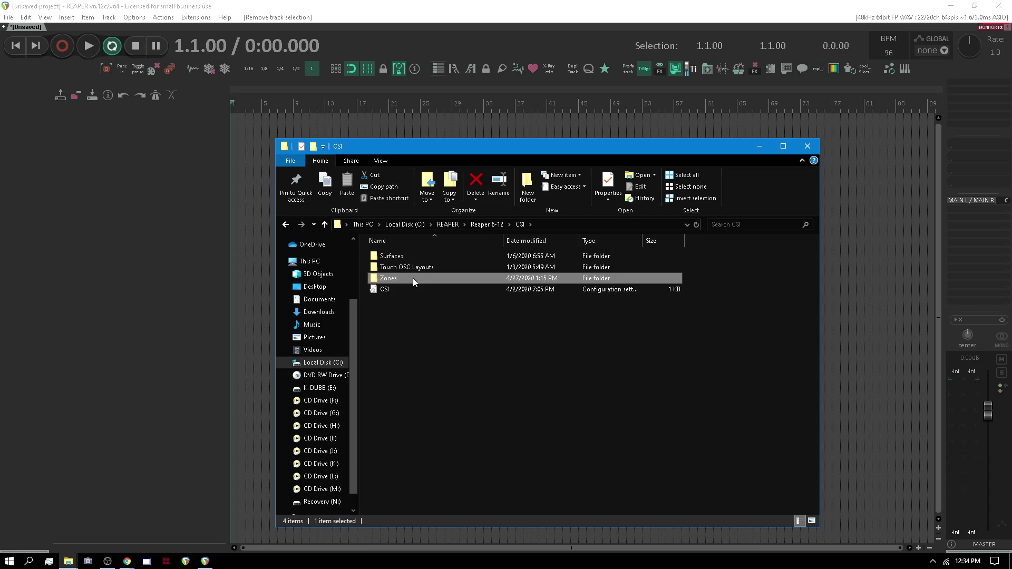
double_click(400, 257)
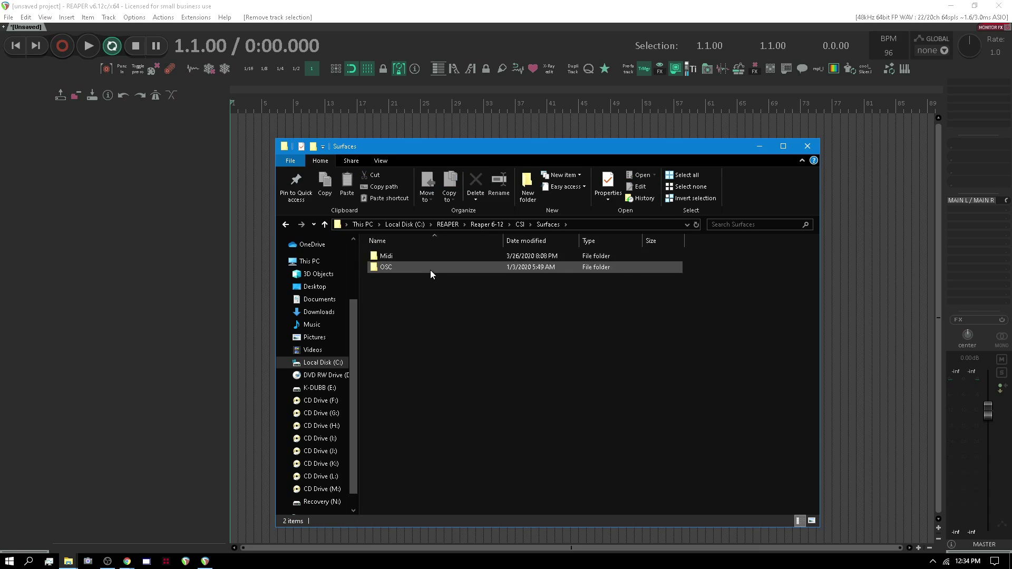
double_click(416, 259)
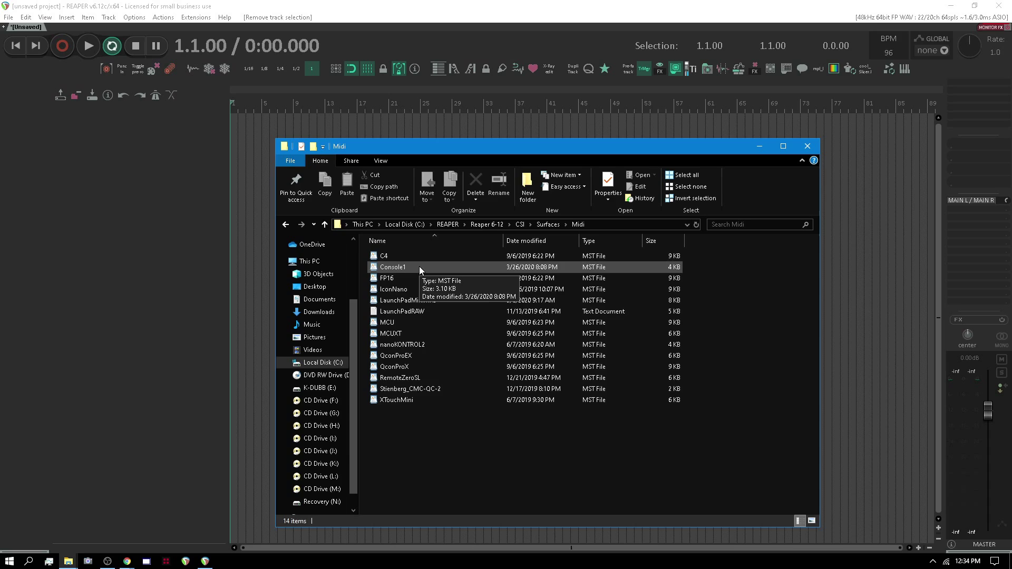
- Open the QconProX folder inside CSI's Zones folder and select the ReaComp zone file
left_click(521, 226)
double_click(387, 276)
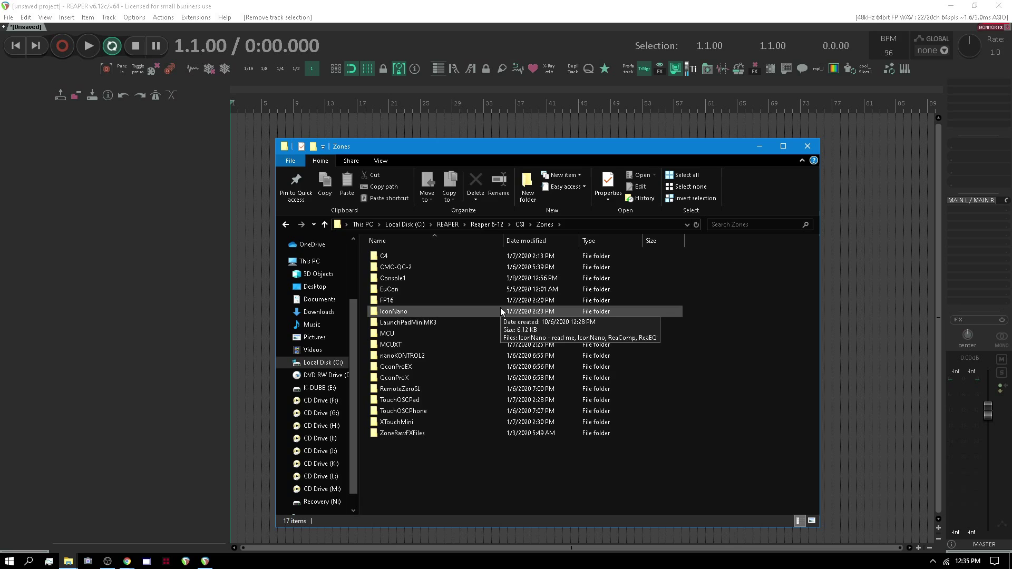
double_click(410, 377)
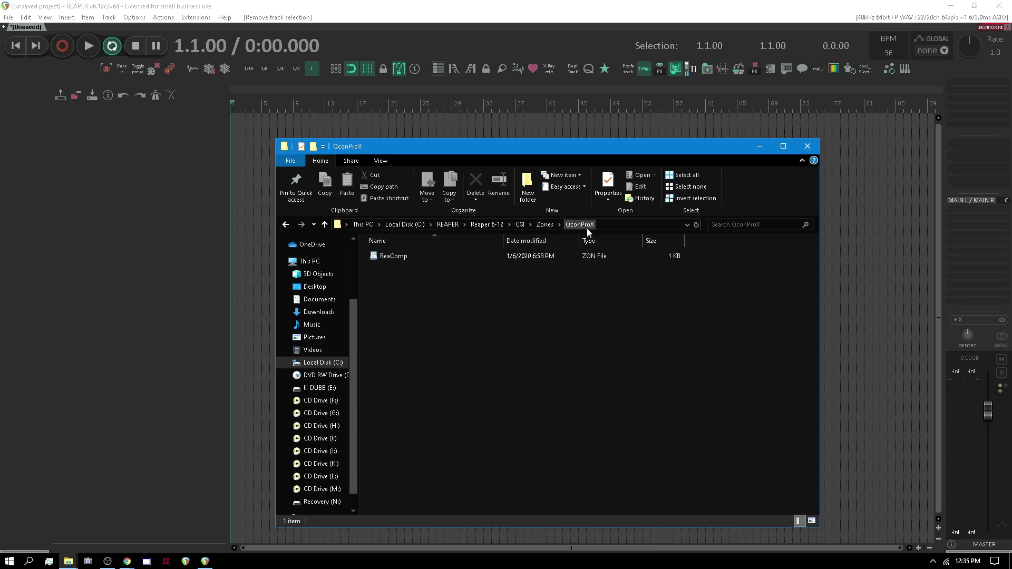
left_click(400, 257)
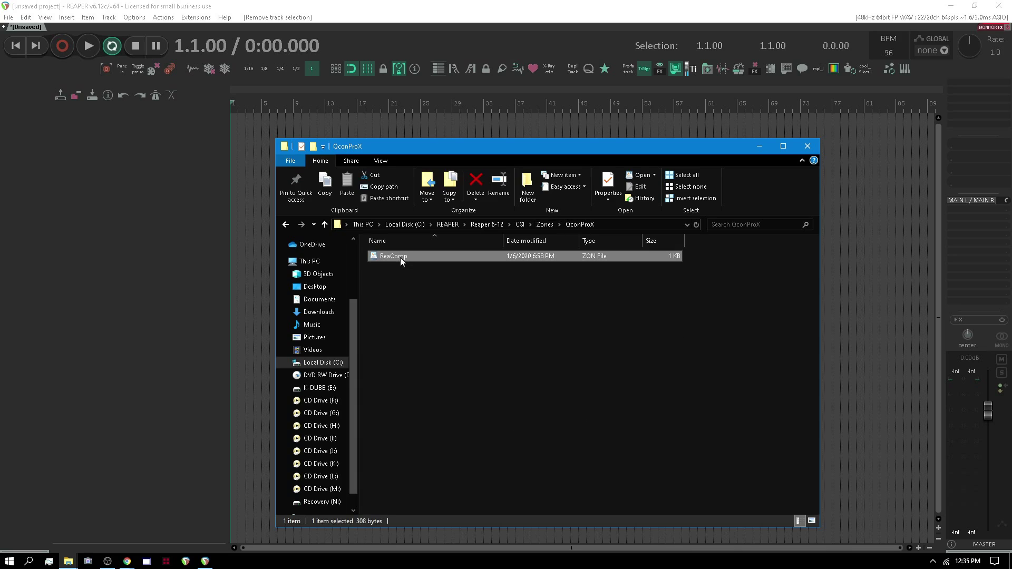
- Open the MCU zone file from the MCU folder under Zones and examine its Home and Buttons zones
left_click(543, 225)
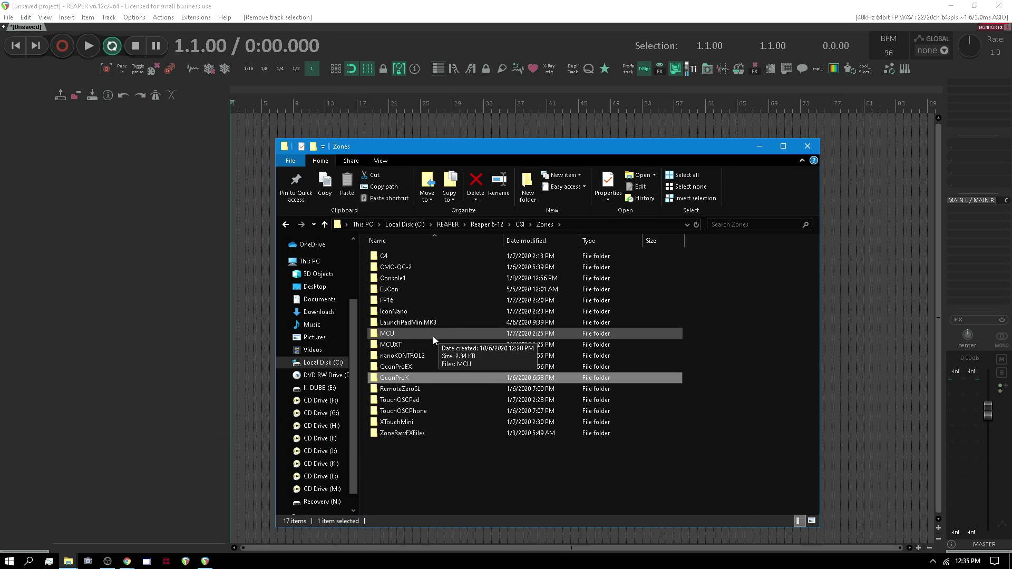
double_click(434, 337)
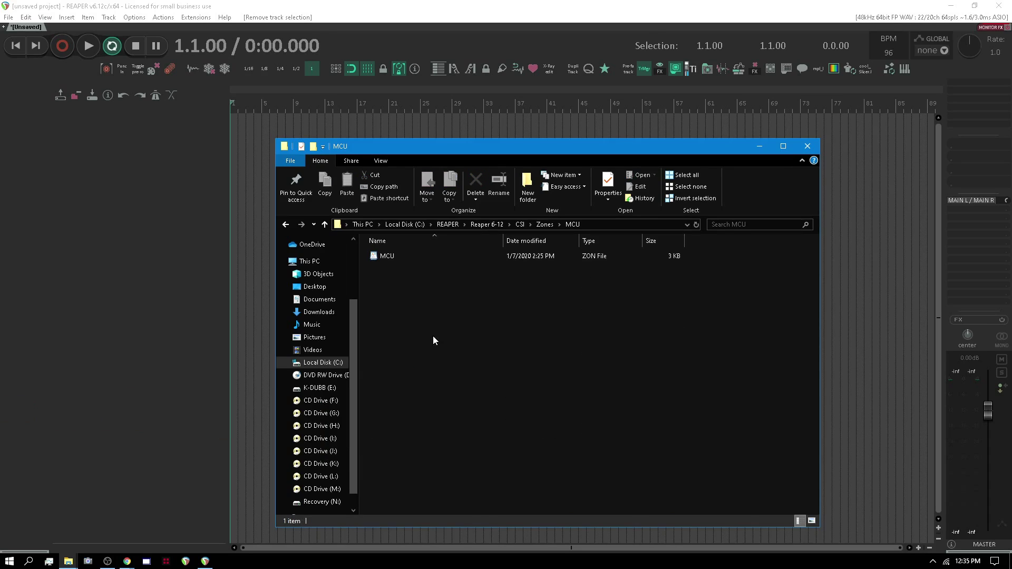
double_click(388, 256)
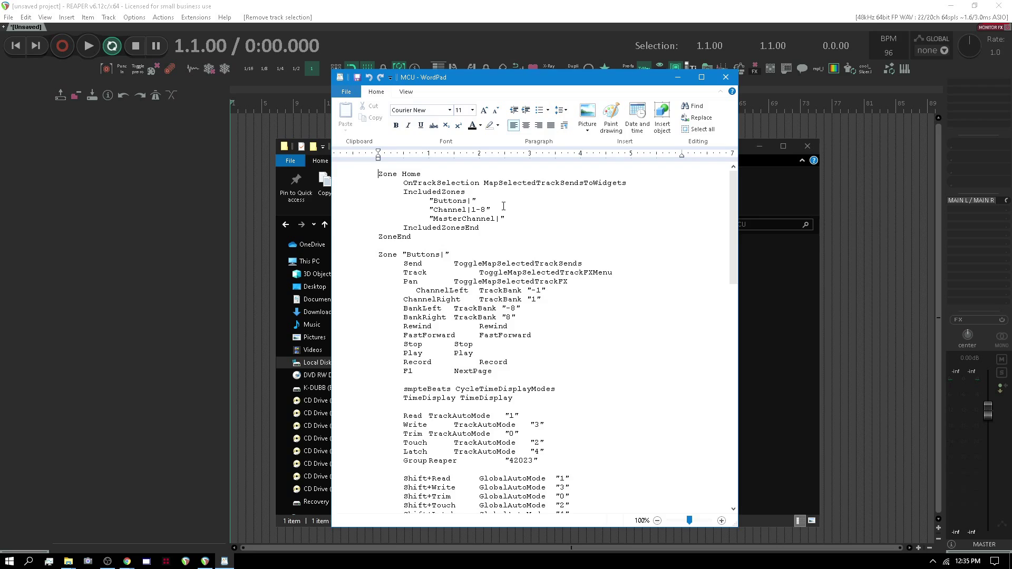
left_click(768, 189)
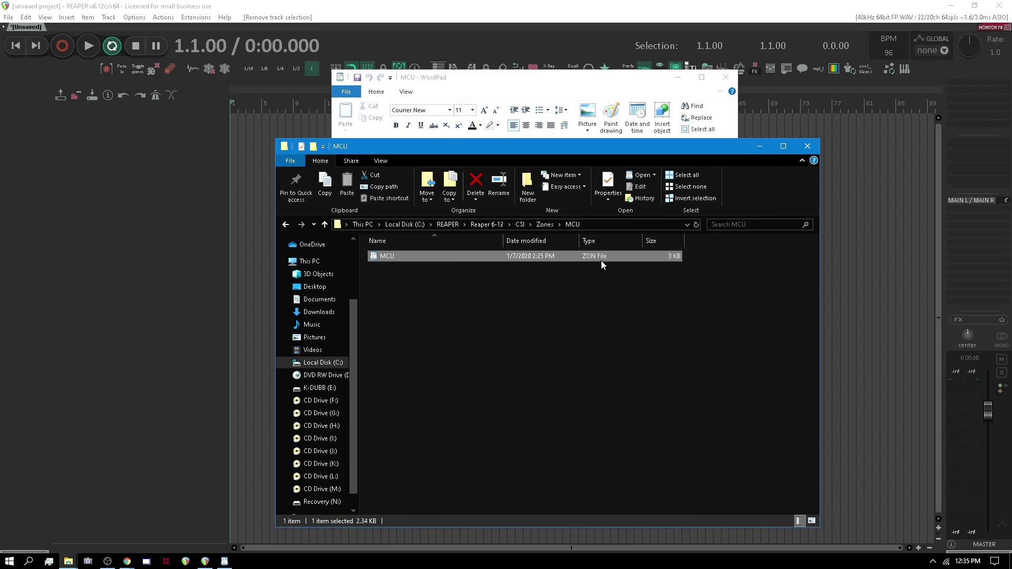
left_click(538, 79)
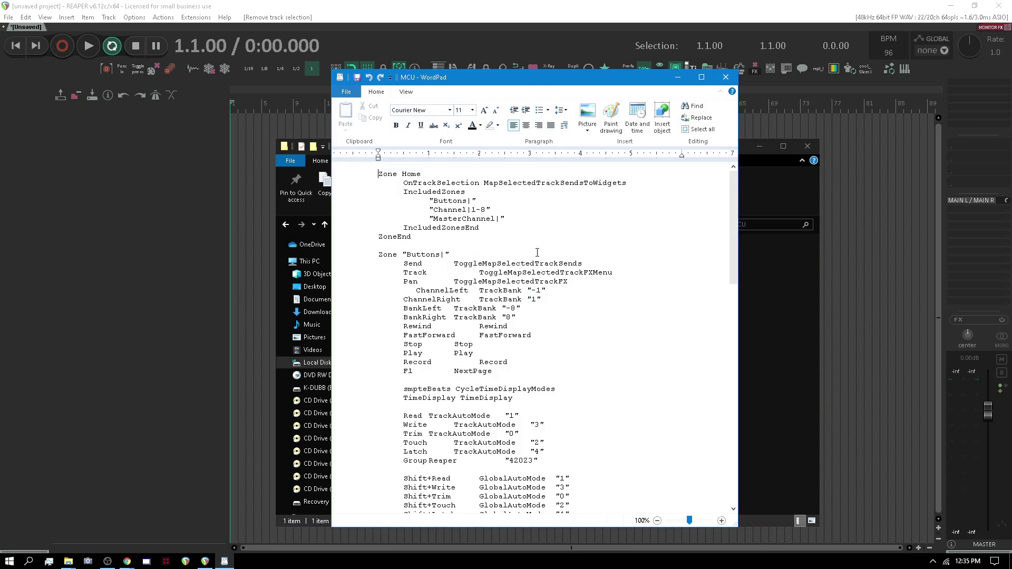
- Look through the MCU zone file's automation, save, undo, modifier and marker assignments down to the Channel zone
scroll(416, 429, "down", 4)
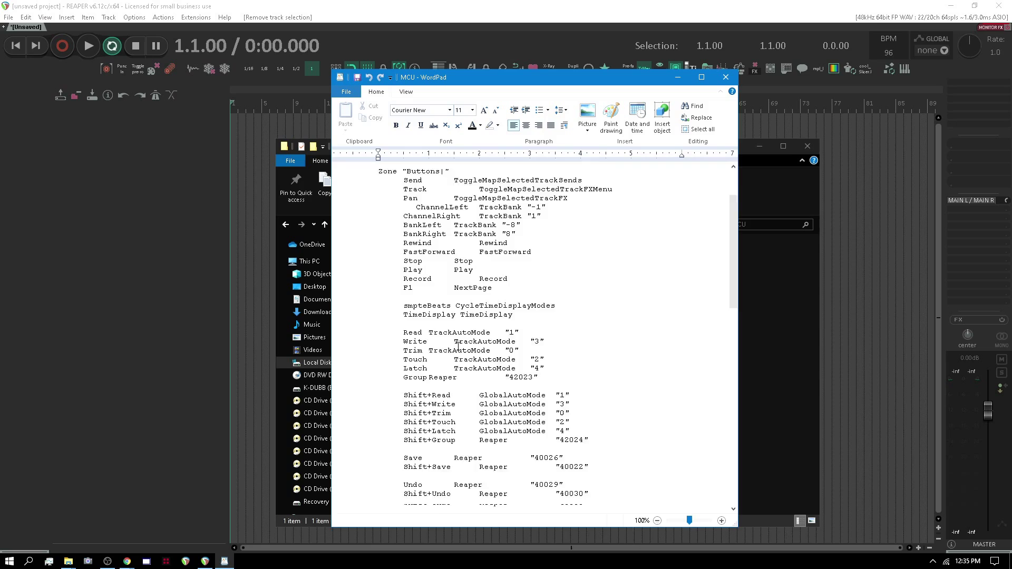
scroll(433, 430, "down", 4)
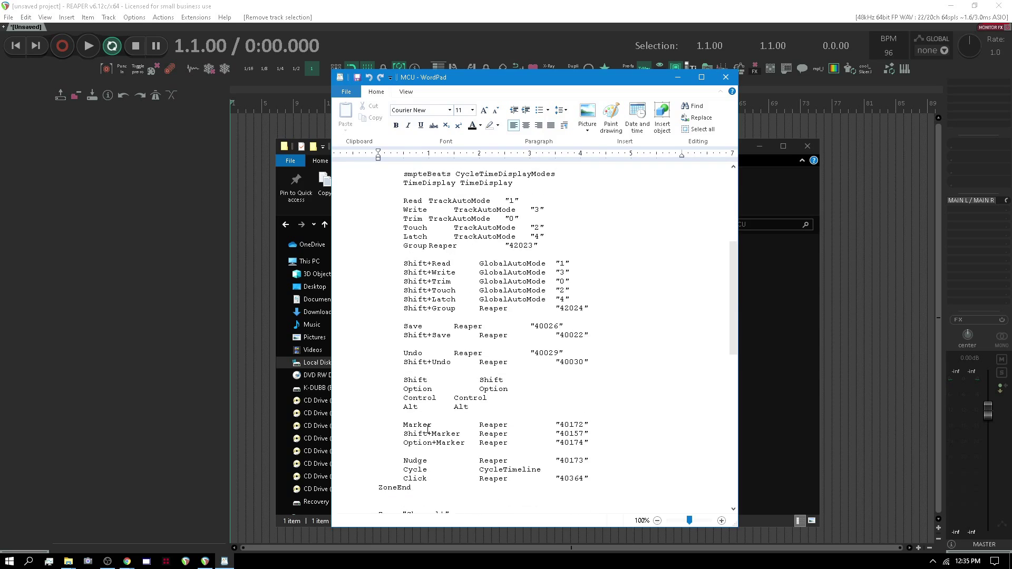
scroll(427, 430, "down", 4)
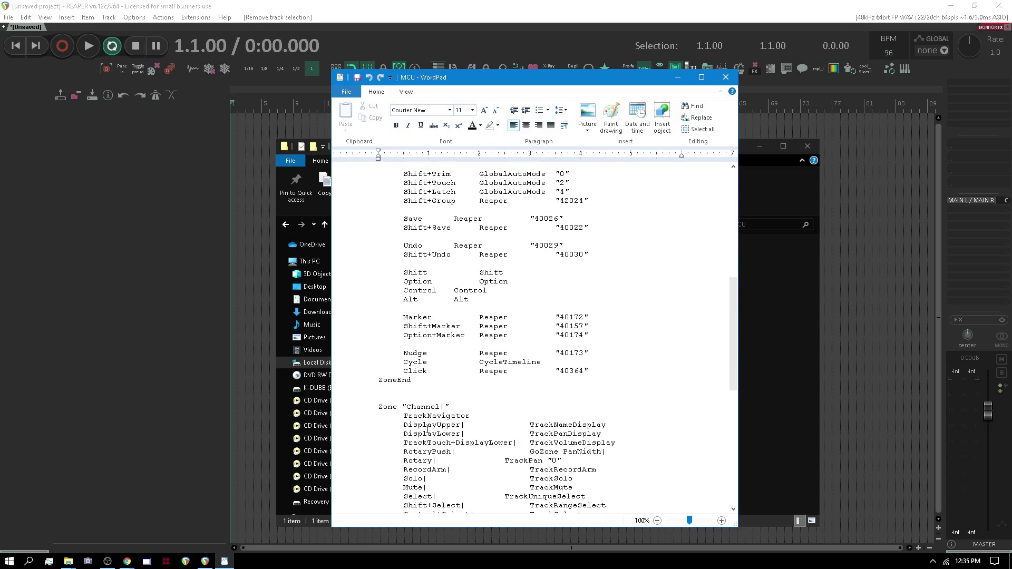
scroll(423, 433, "down", 1)
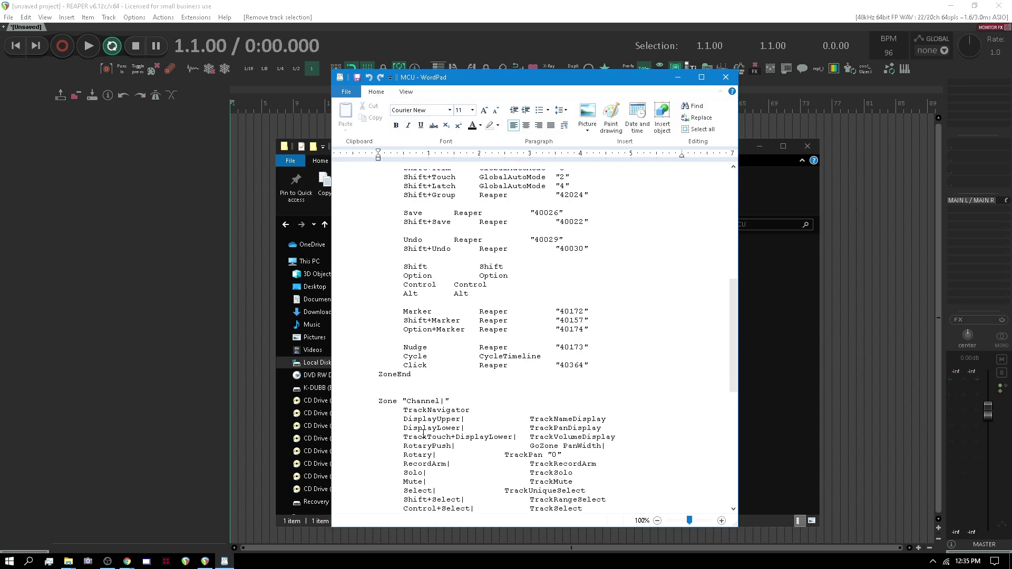
scroll(428, 396, "up", 13)
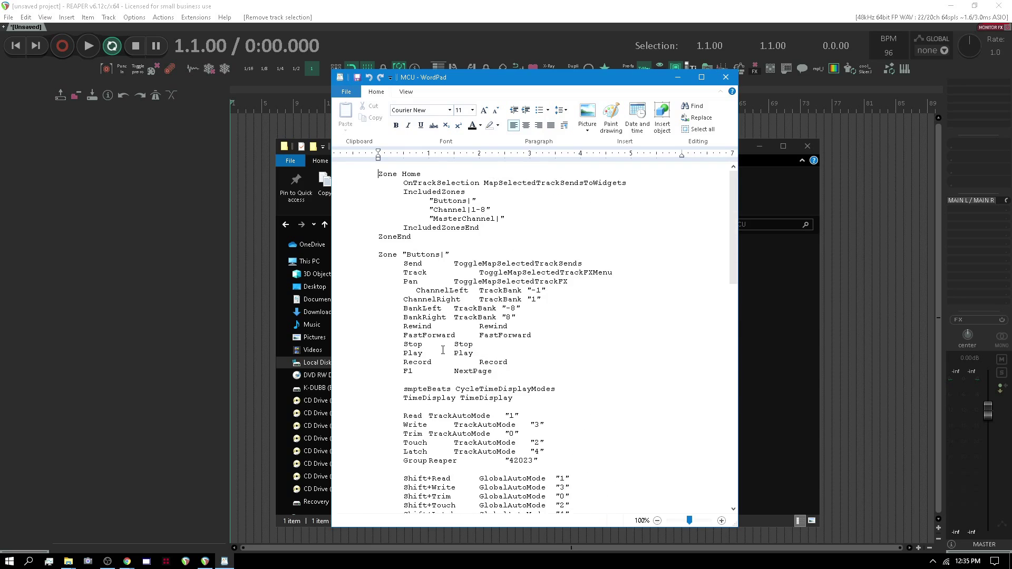
- Examine the Send, Track, Pan and BankLeft entries in the Buttons zone, highlighting ToggleMapSelectedTrackSends and the BankLeft bank value
double_click(418, 307)
double_click(415, 264)
double_click(415, 273)
double_click(413, 281)
double_click(411, 265)
double_click(497, 264)
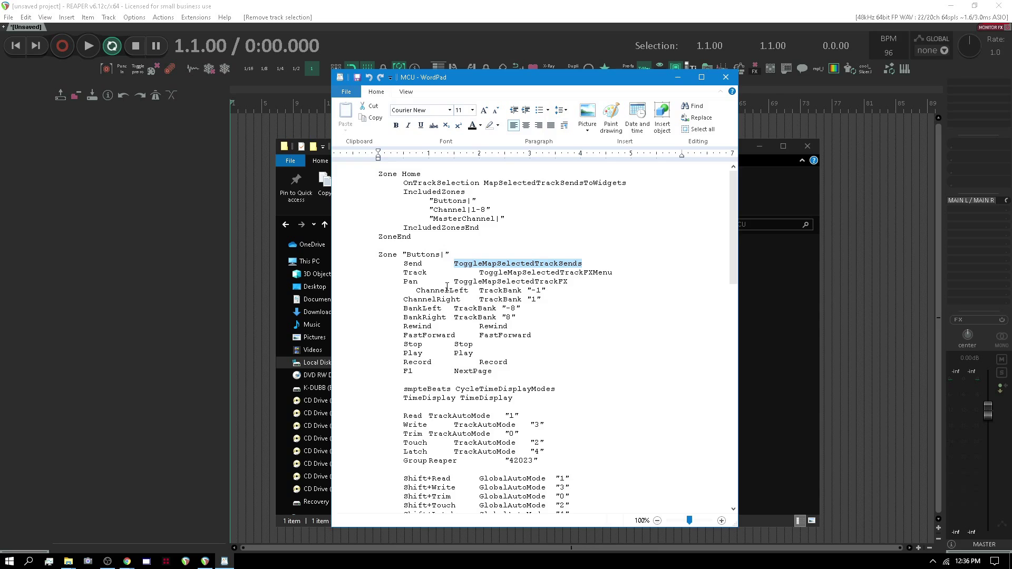
double_click(416, 309)
double_click(511, 309)
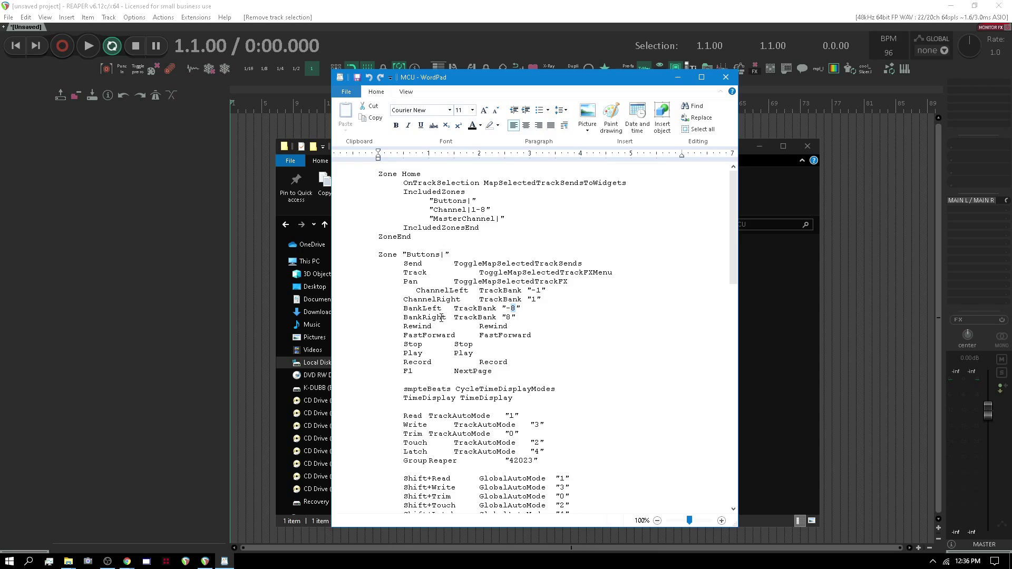
- Review the Channel zone's fader, select, mute and display mappings in the MCU zone file and close it
scroll(442, 318, "down", 2)
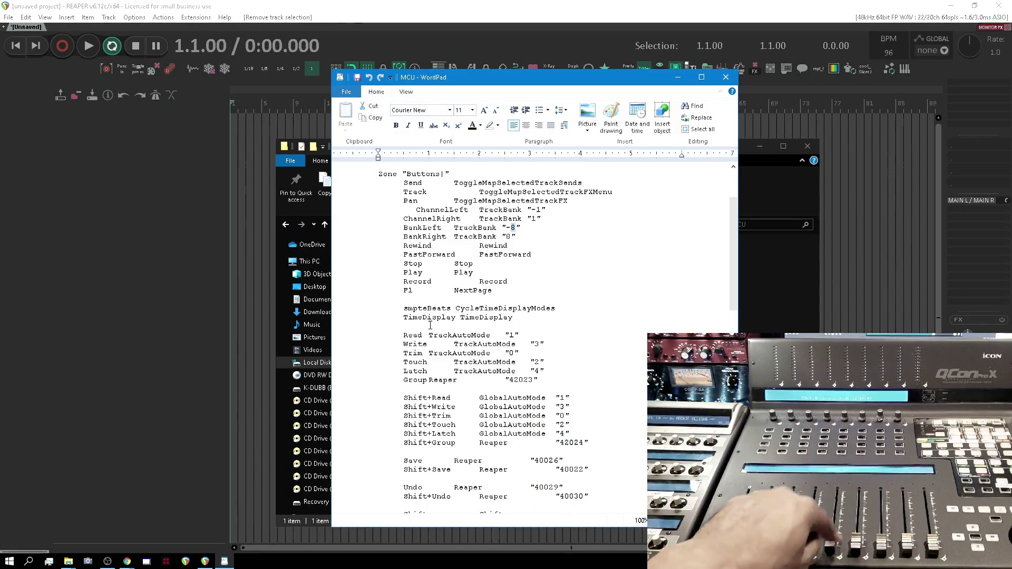
scroll(430, 325, "down", 20)
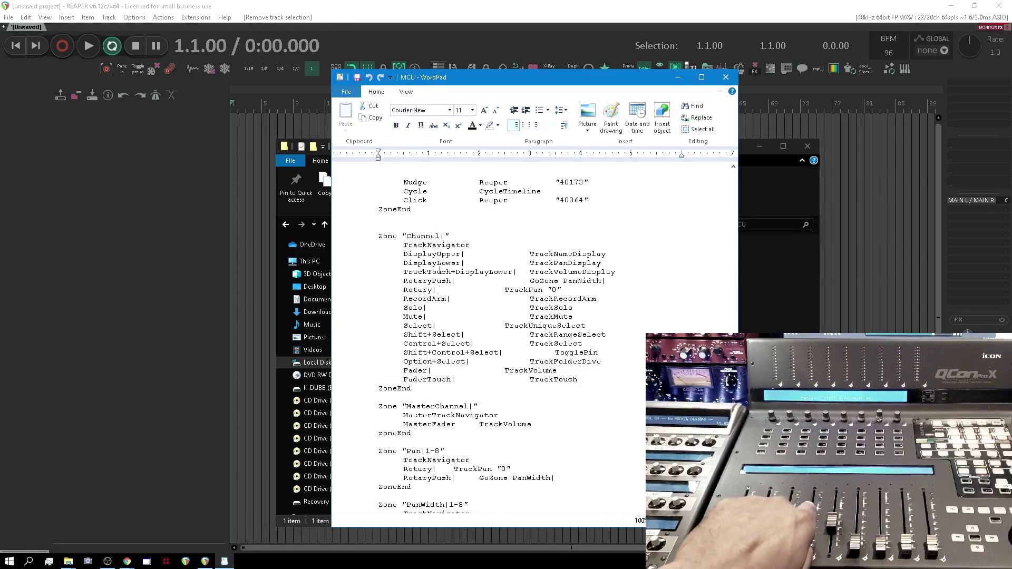
left_click(409, 370)
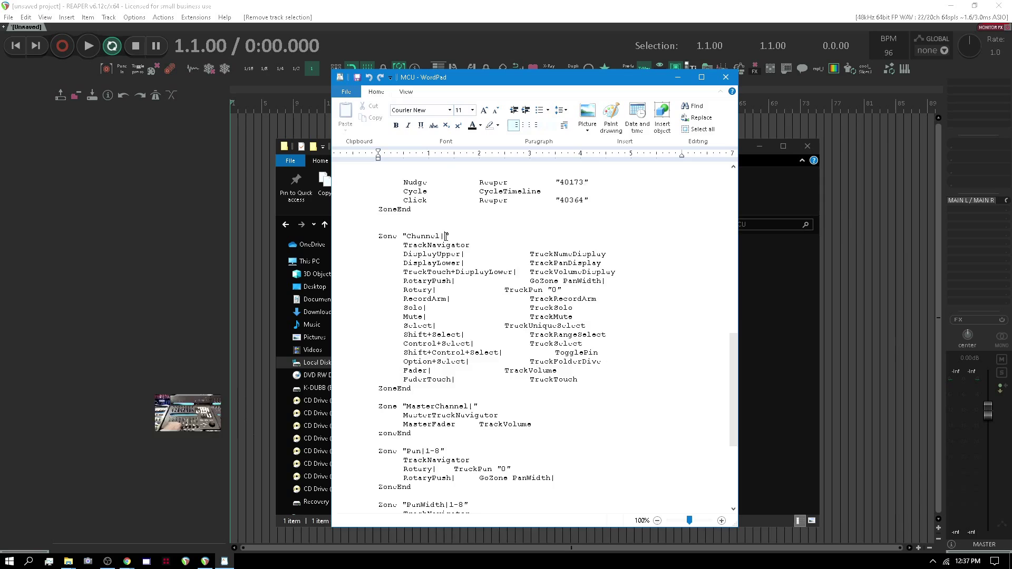
scroll(417, 464, "up", 14)
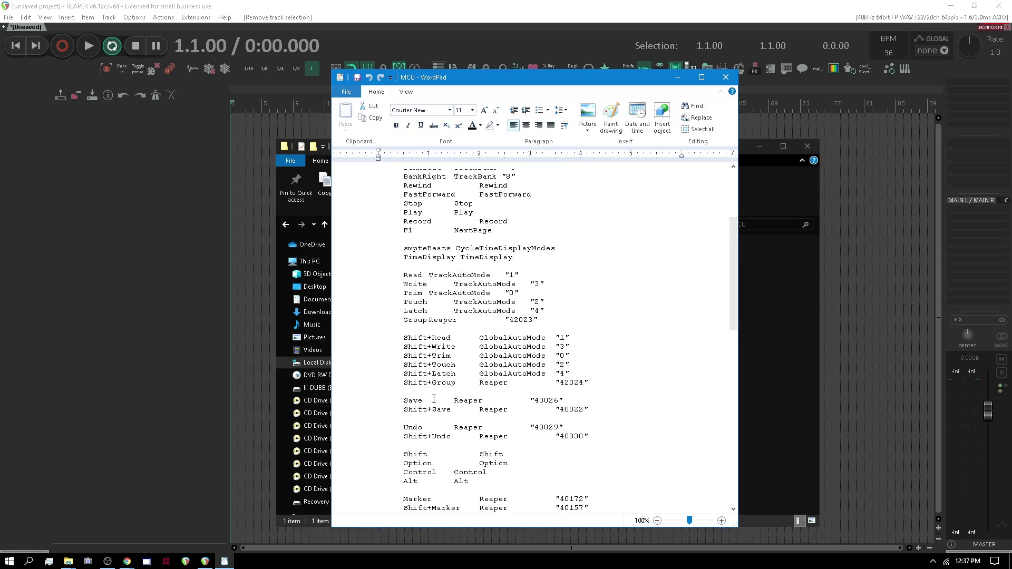
scroll(434, 399, "up", 1)
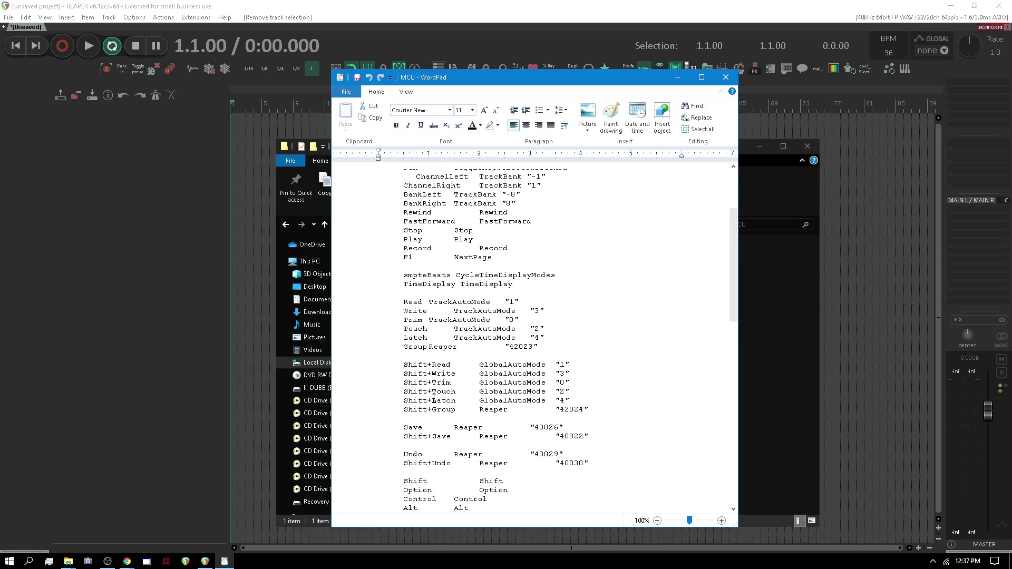
left_click(730, 82)
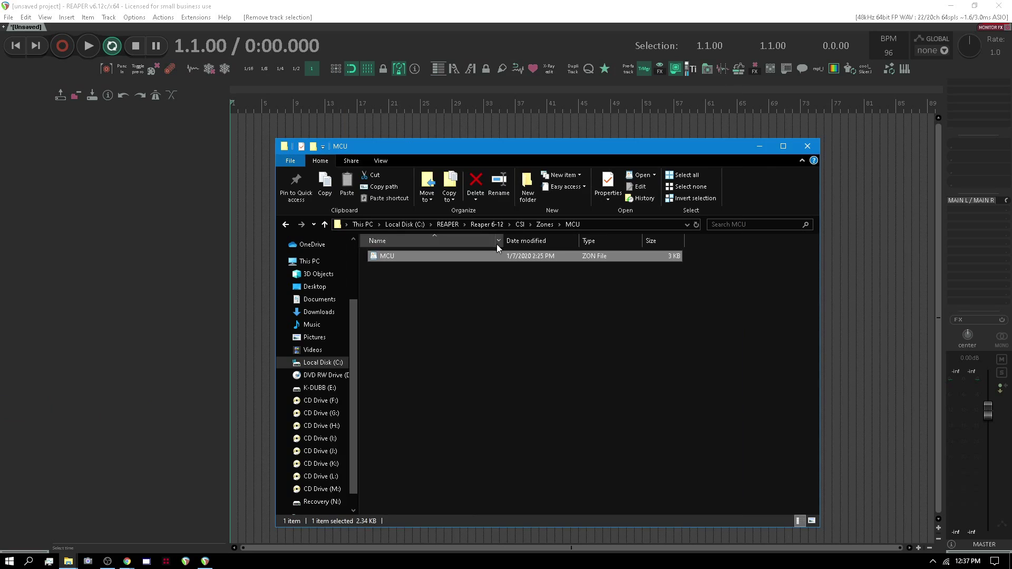
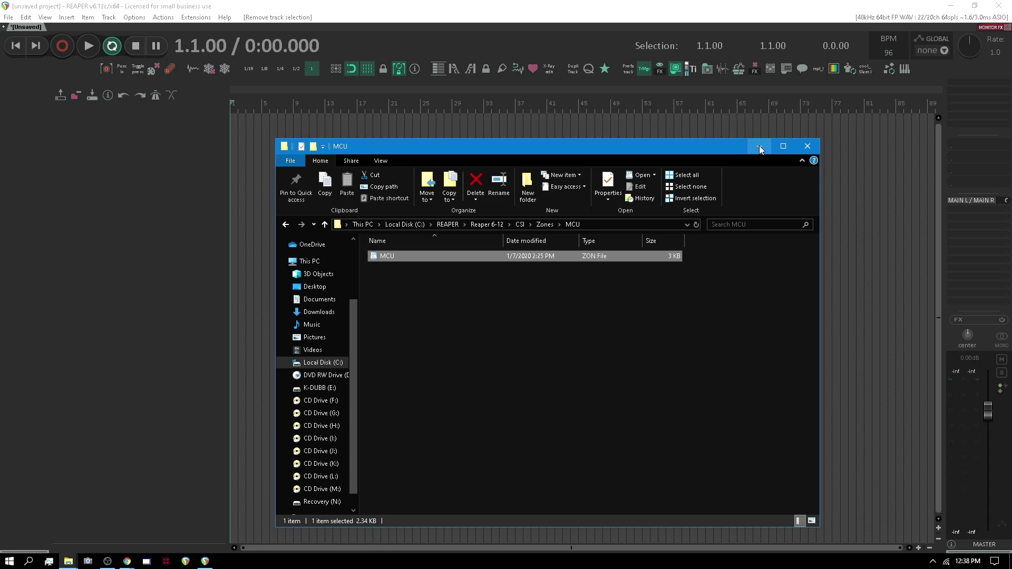
- Minimize the MCU folder window and add a Control Surface Integrator entry in REAPER's Control/OSC/web preferences
left_click(759, 145)
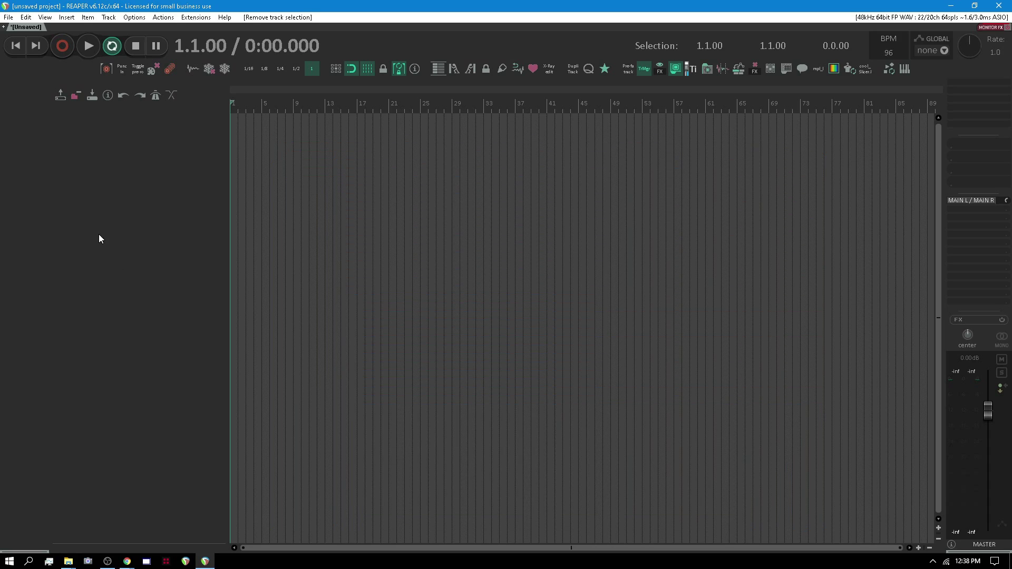
key("ctrl+p")
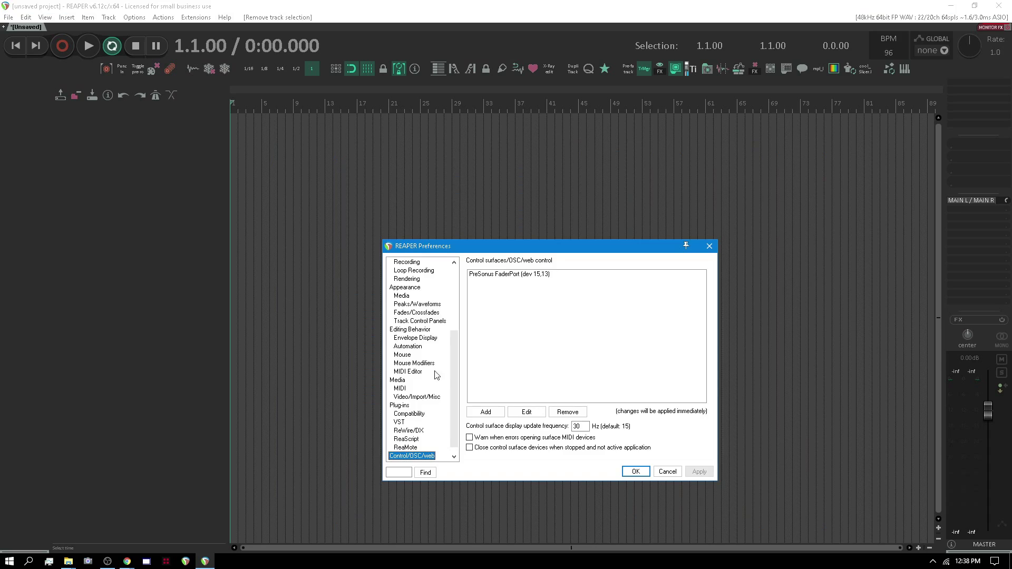
left_click_drag(451, 356, 453, 279)
scroll(419, 451, "down", 5)
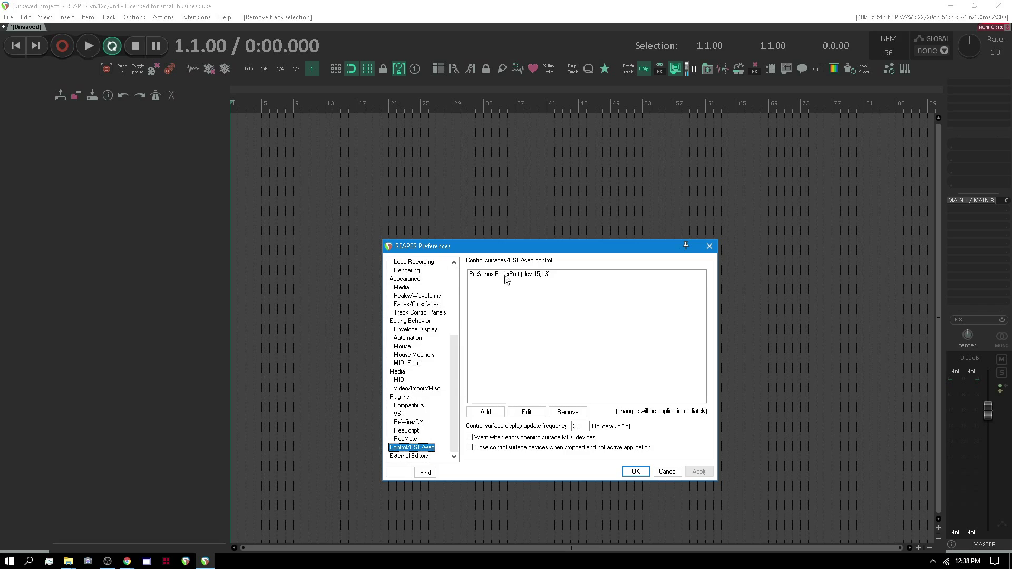
left_click(485, 413)
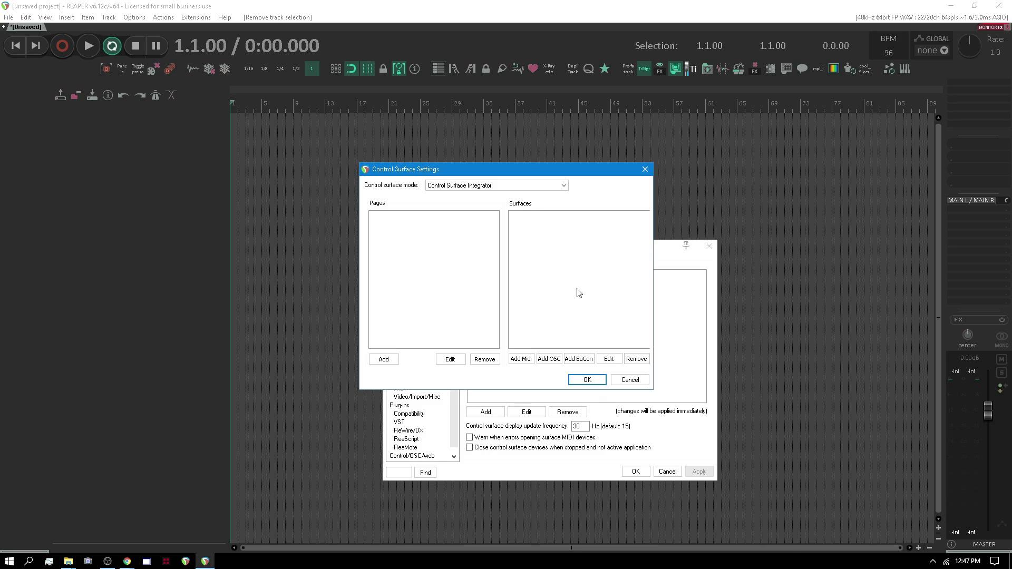
- Add a page named Main Mixer that follows the Mixer Control Panel, with Synch Pages and Reaper Follows Surfaces enabled
left_click(383, 359)
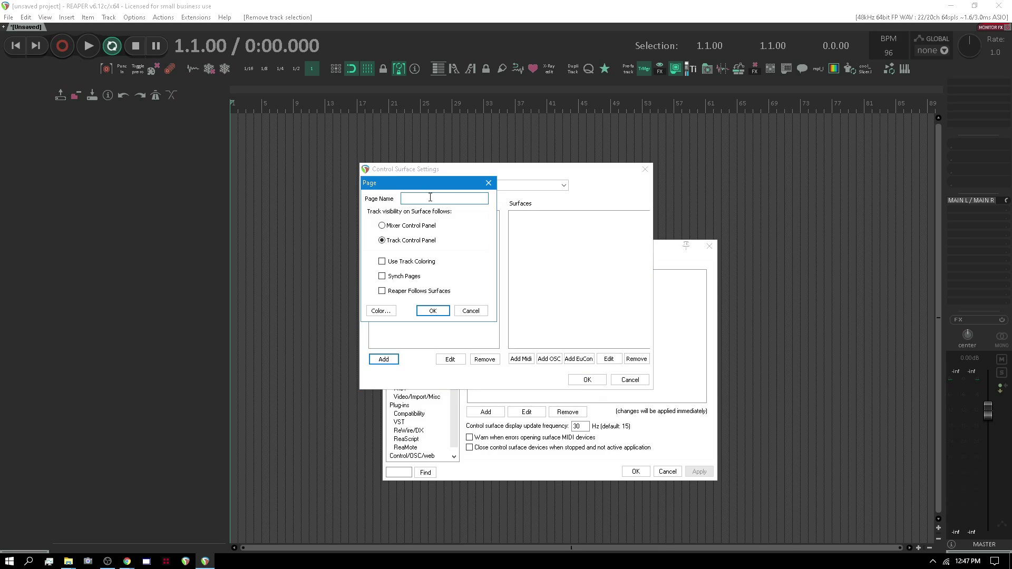
type("Main Mixer")
left_click(424, 227)
left_click(382, 277)
left_click(382, 290)
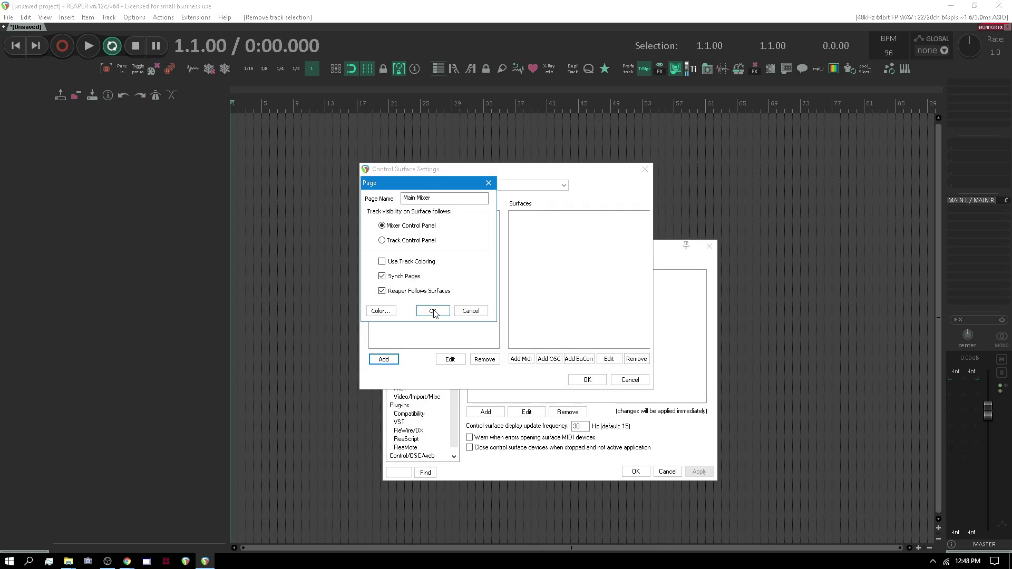
left_click(431, 311)
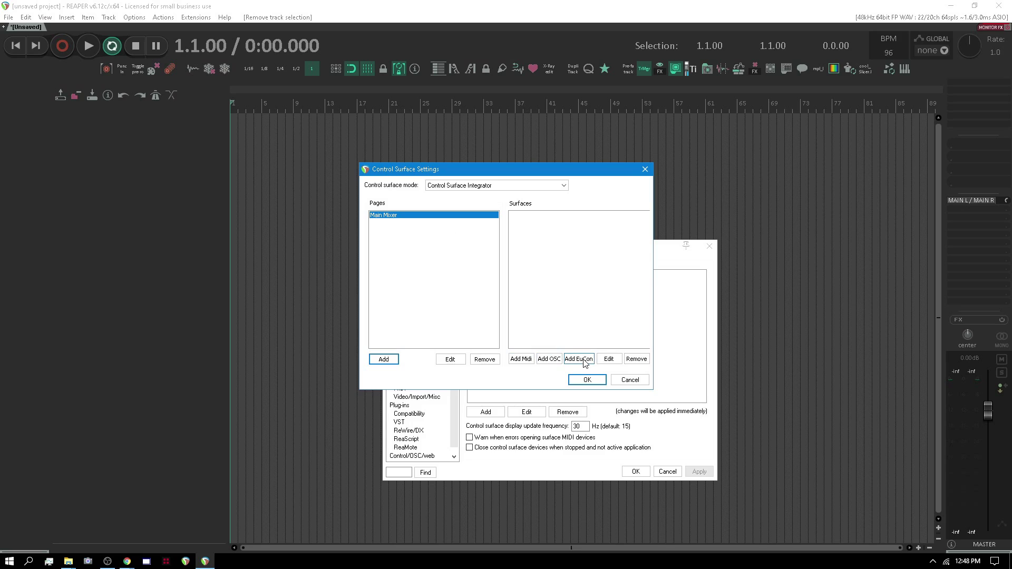
- Add a MIDI surface named ProX with both Midi In and Midi Out set to iCON QCON Pro X V2.01
left_click(521, 359)
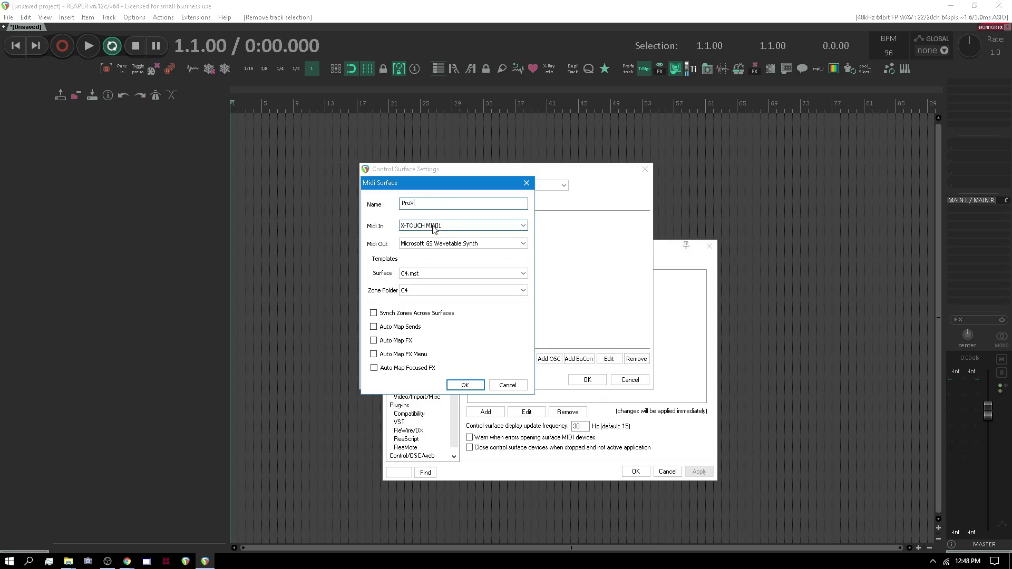
left_click(466, 225)
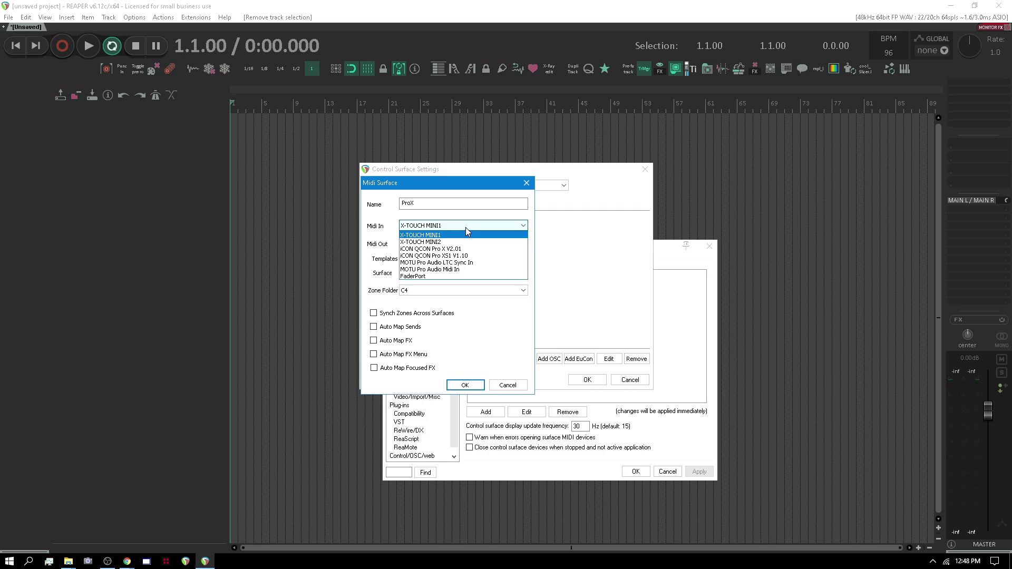
left_click(466, 226)
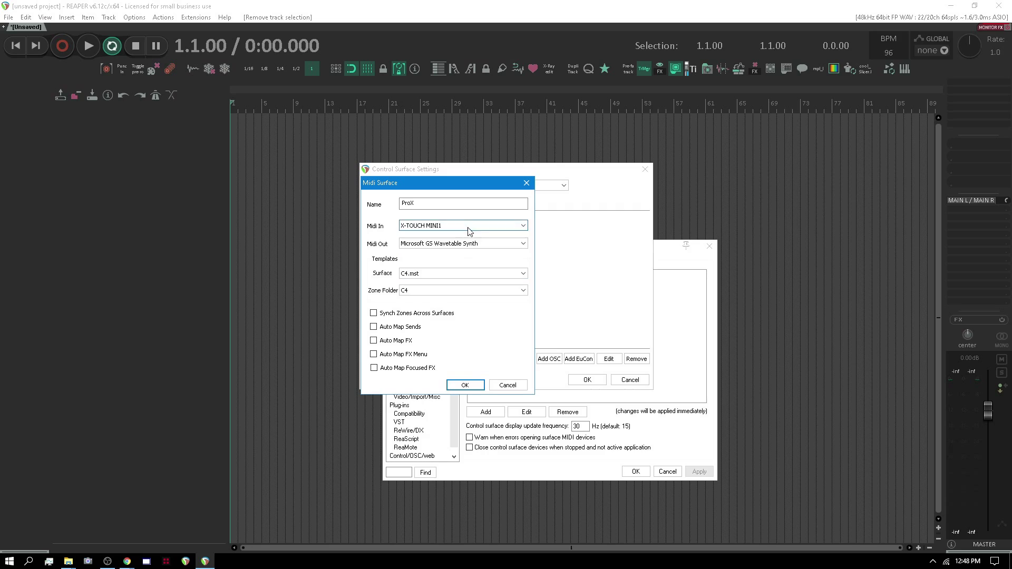
left_click(423, 228)
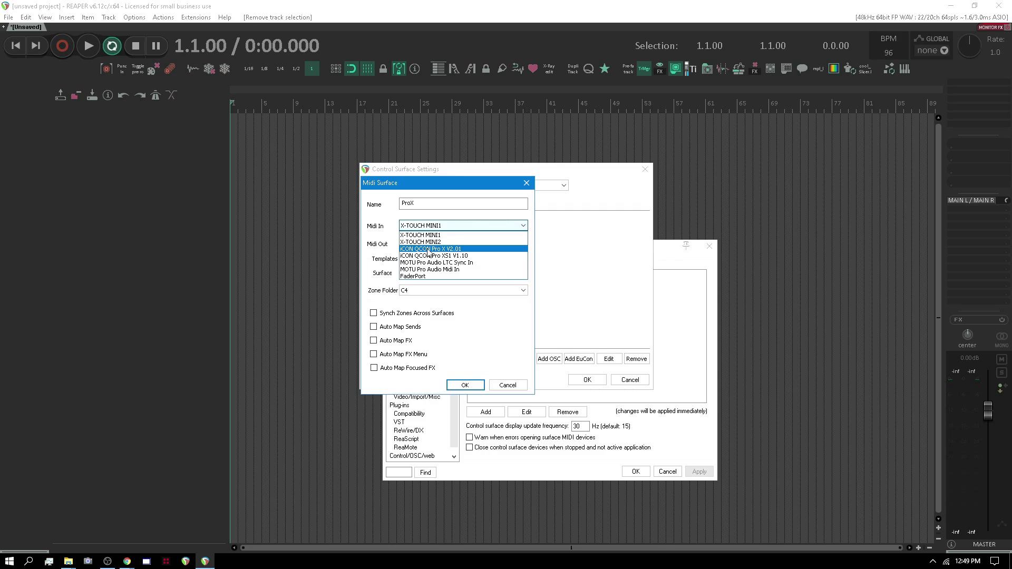
left_click(450, 250)
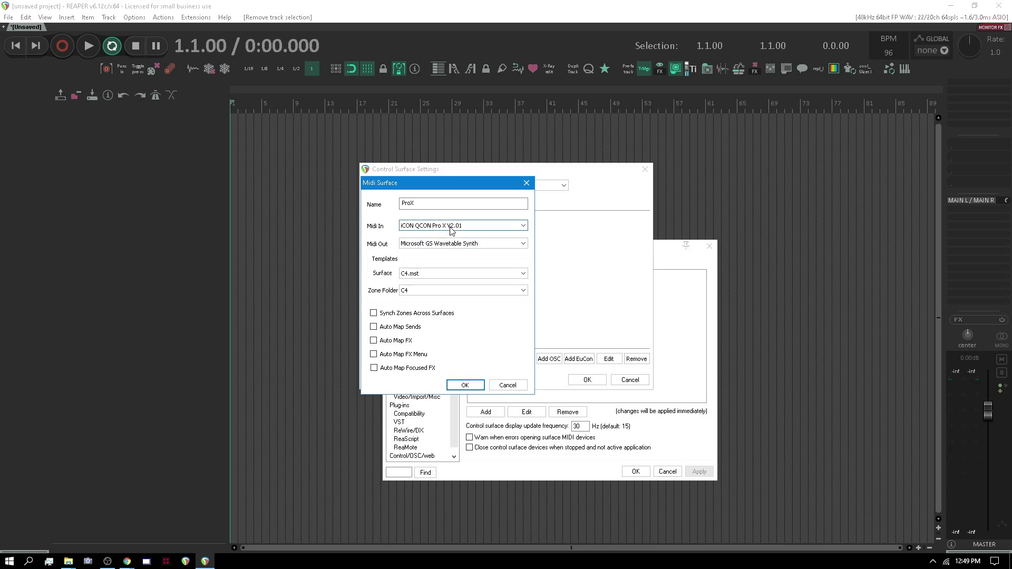
left_click(460, 247)
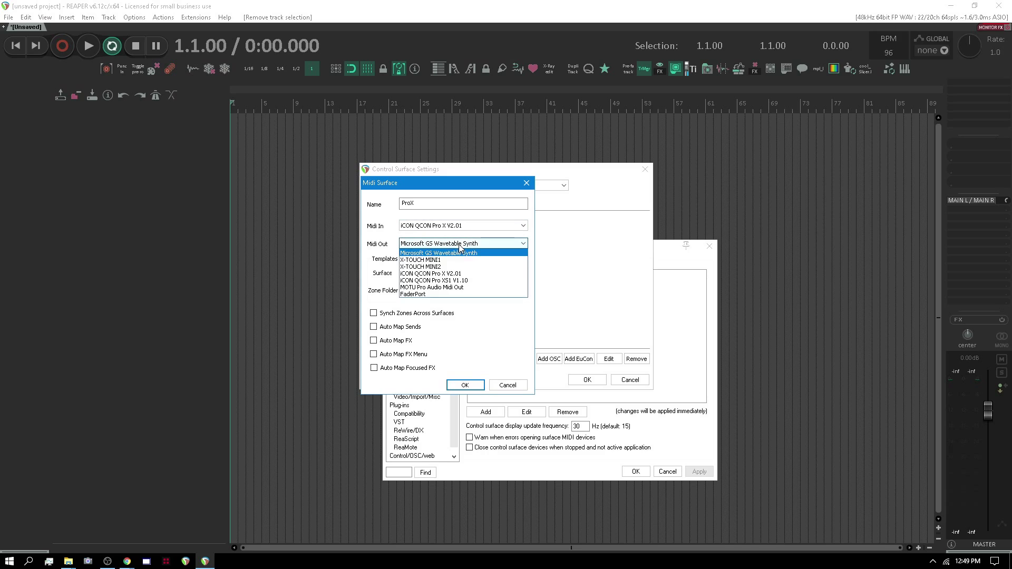
left_click(463, 271)
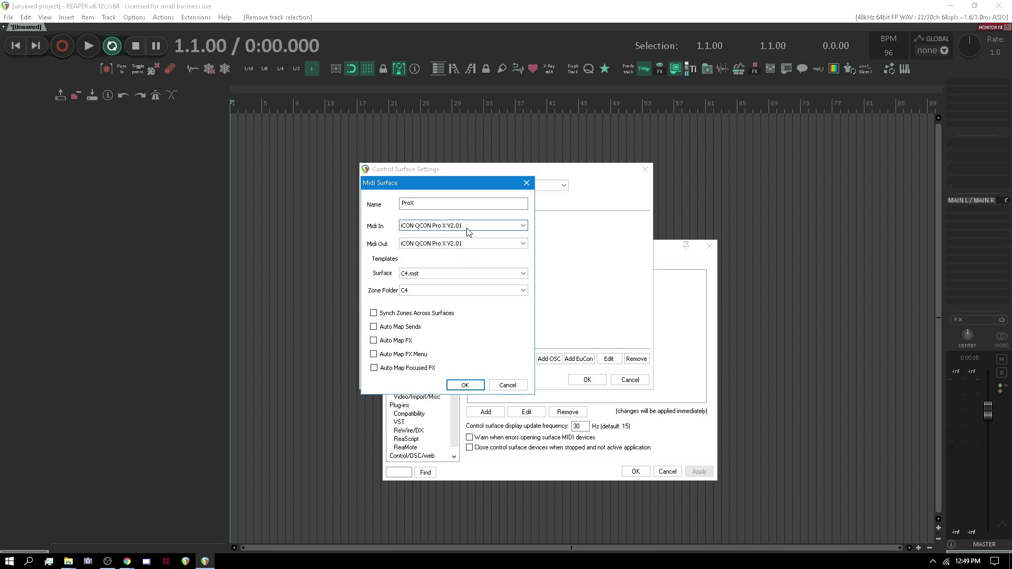
left_click(467, 228)
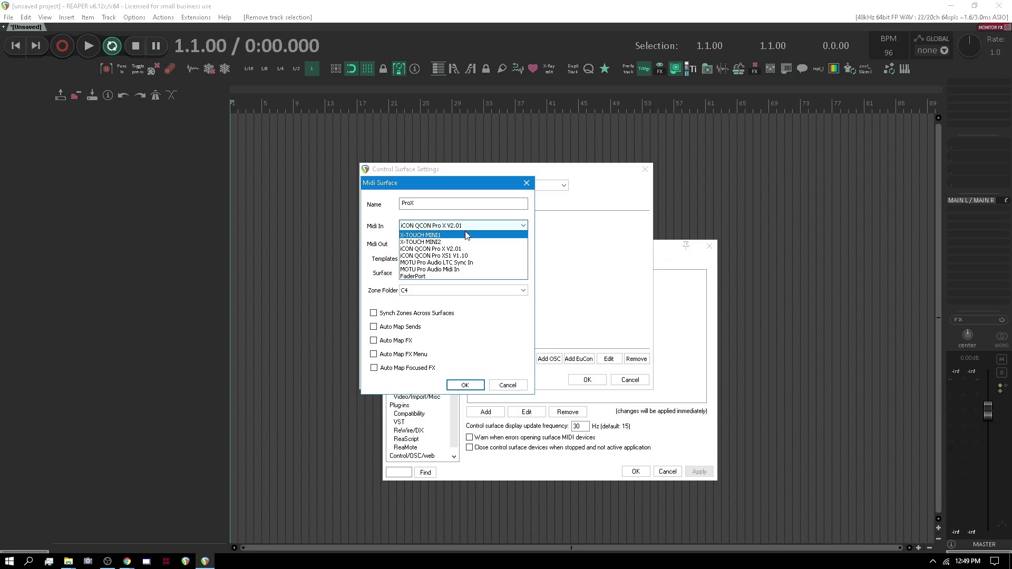
left_click(470, 229)
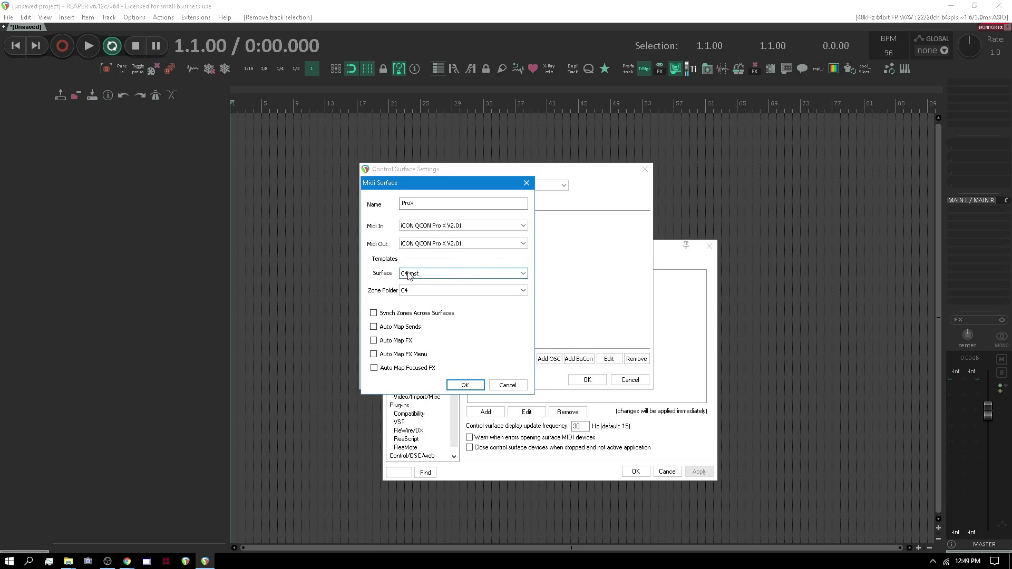
- Assign ProX the QconProX.mst surface template and MCU zone folder, enable Synch Zones Across Surfaces and Auto Map Sends, and confirm the surface
left_click(441, 273)
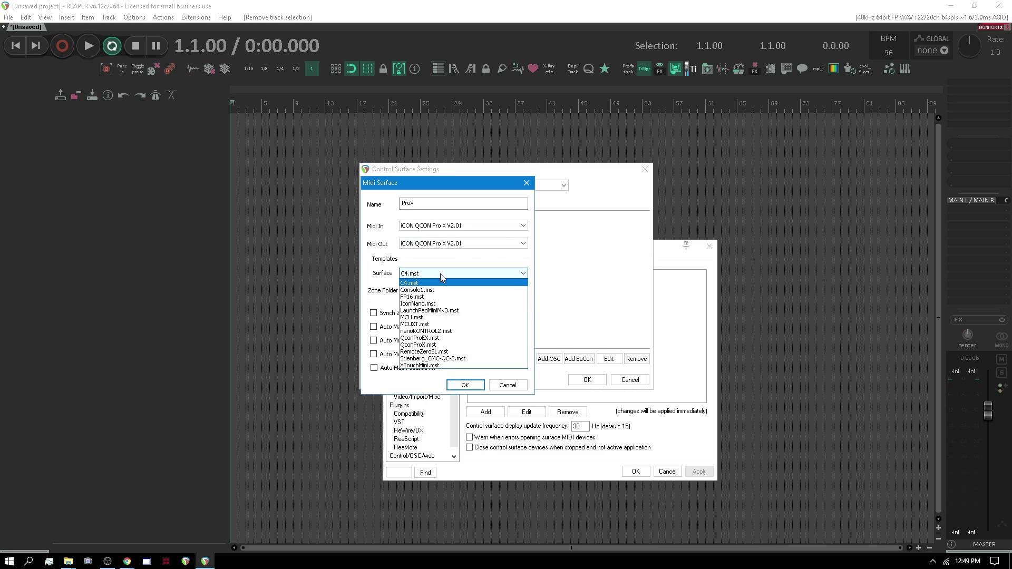
left_click(433, 345)
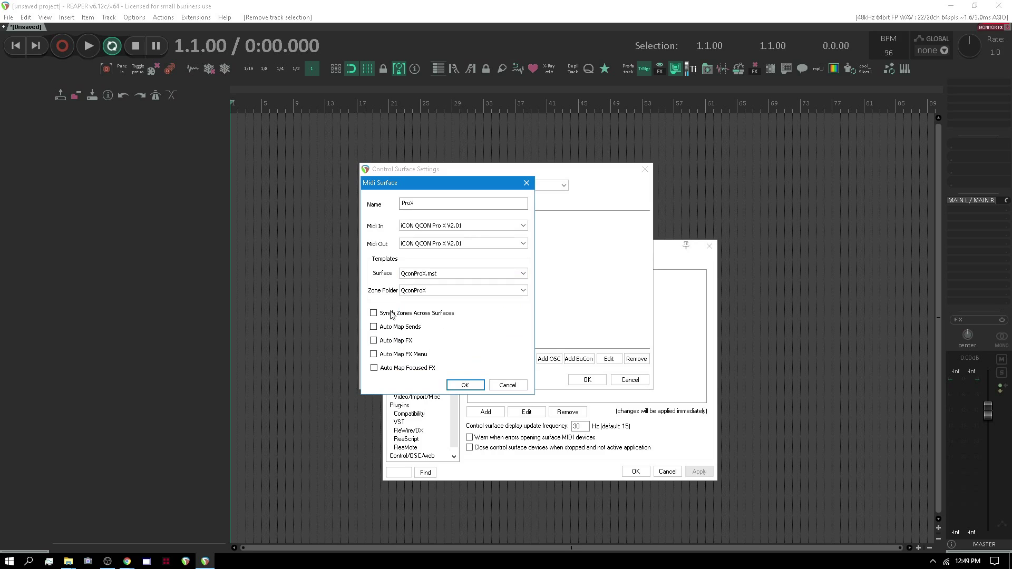
left_click(436, 291)
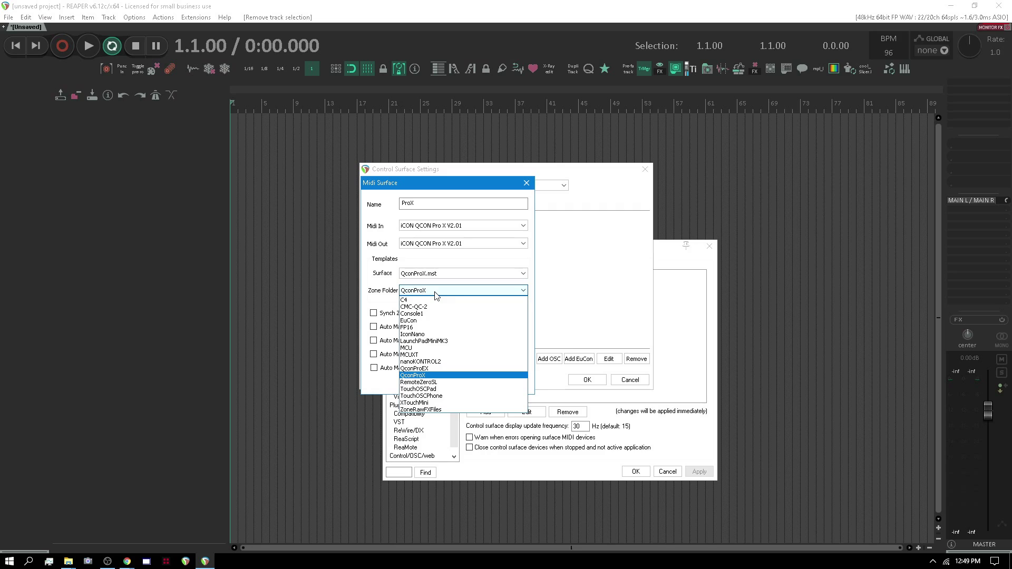
left_click(411, 349)
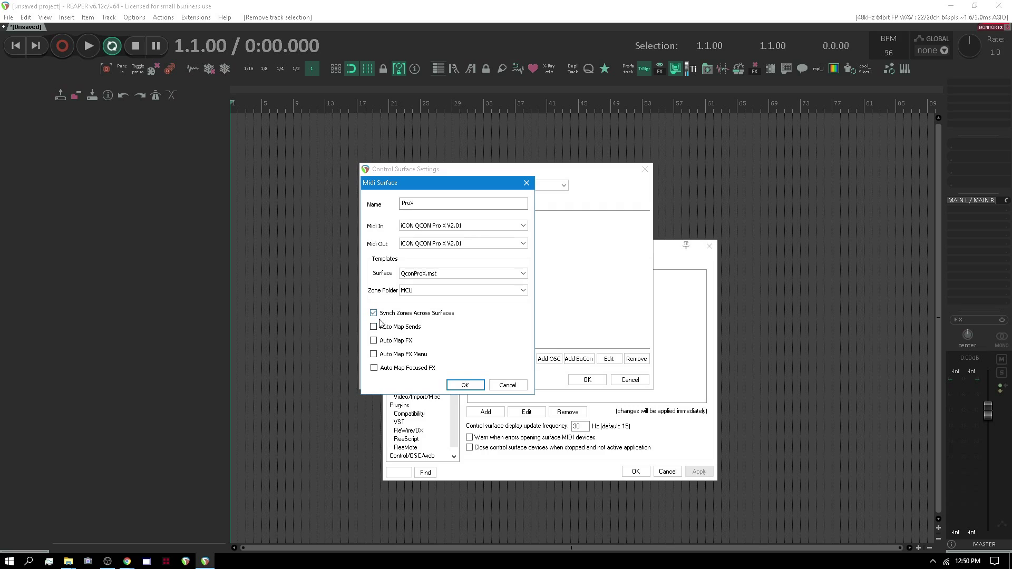
left_click(374, 327)
left_click(465, 385)
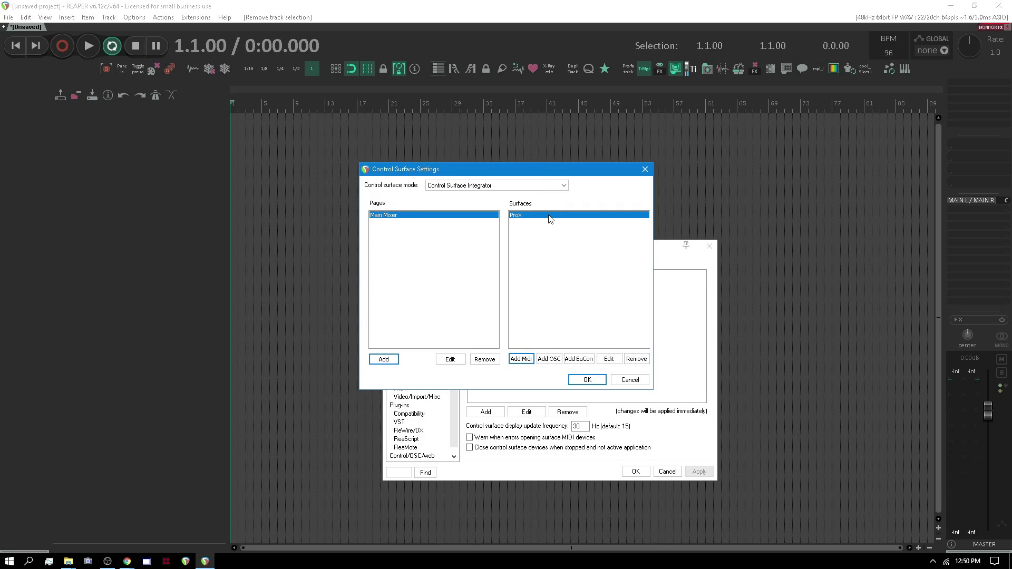
- Confirm the control surface settings, close the preferences, and insert a new track in the empty project
left_click(587, 380)
key("Escape")
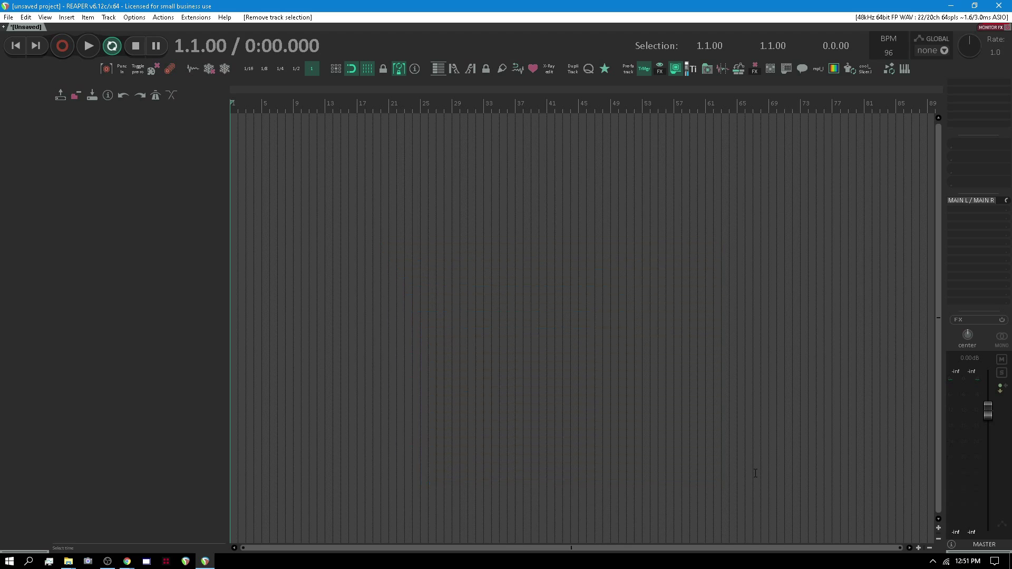
double_click(131, 308)
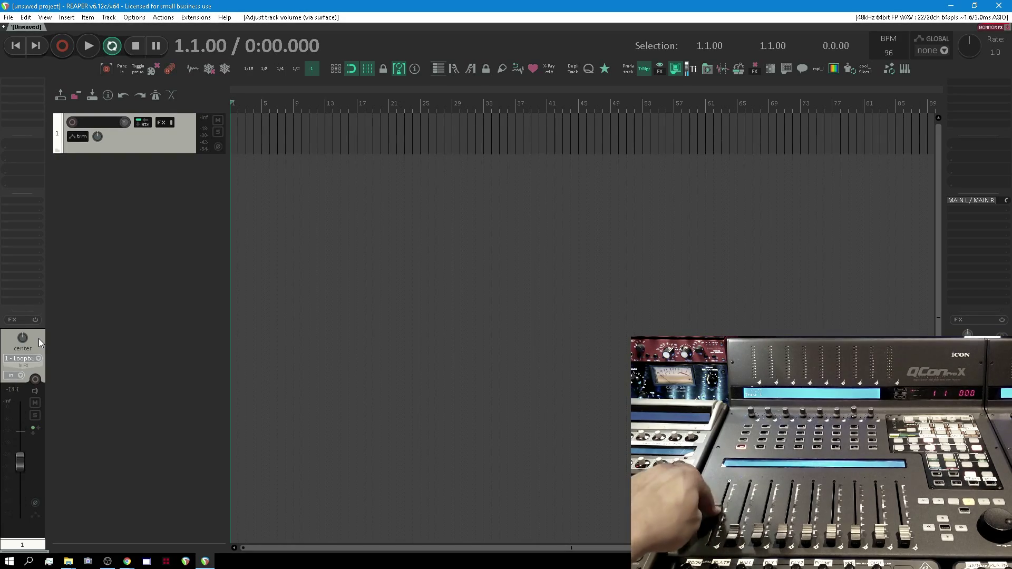
- Adjust track 1's volume fader, reset it to 0.00 dB, and add a second track
mouse_move(20, 466)
left_mouse_down()
mouse_move(20, 432)
mouse_move(19, 524)
mouse_move(19, 432)
mouse_move(17, 464)
mouse_move(16, 451)
left_mouse_up()
double_click(16, 451)
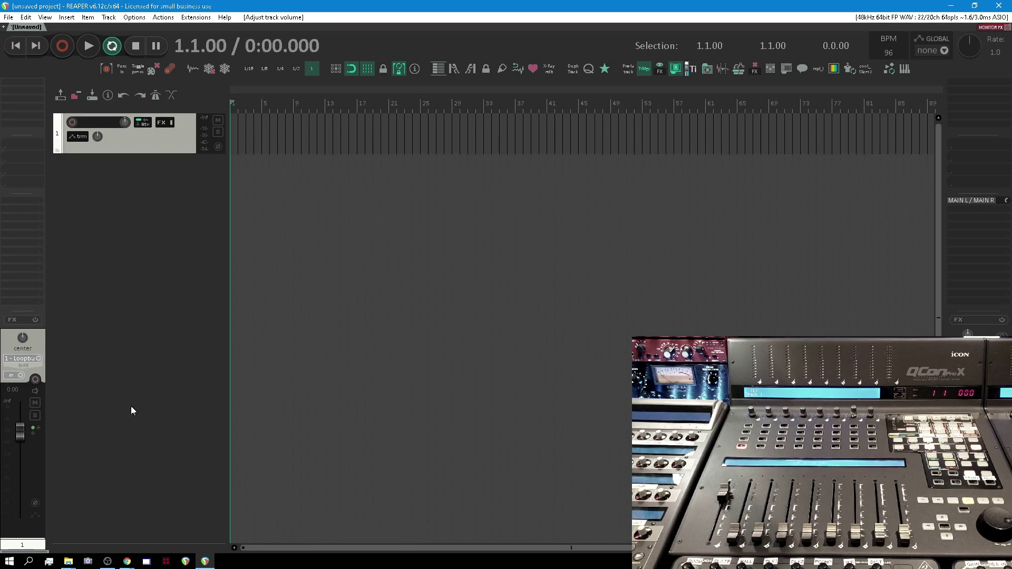
key("ctrl+t")
key("ctrl+t")
key("ctrl+t")
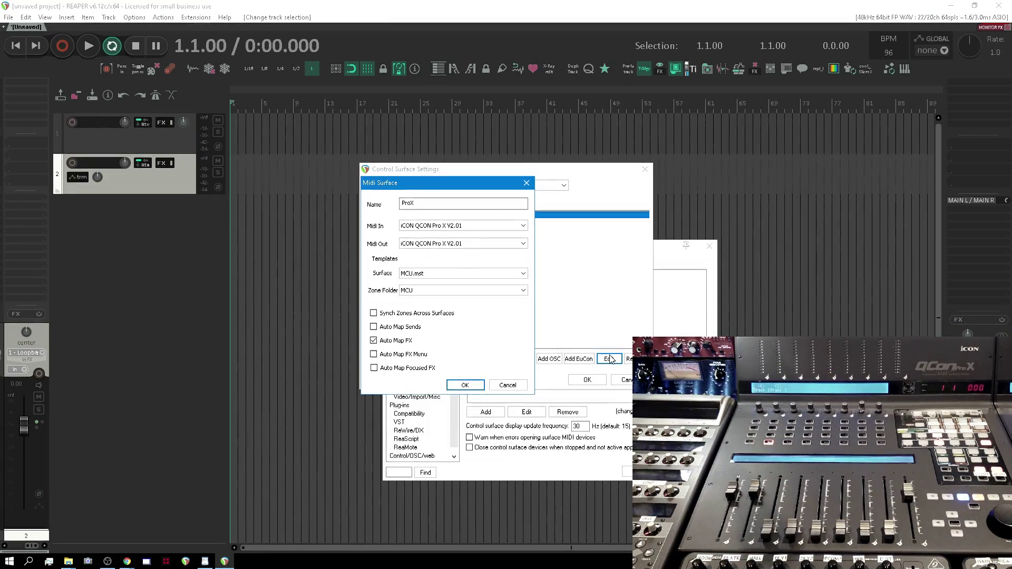
- Enable Synch Zones Across Surfaces for the ProX surface, then confirm the surface settings and preferences
left_click(373, 313)
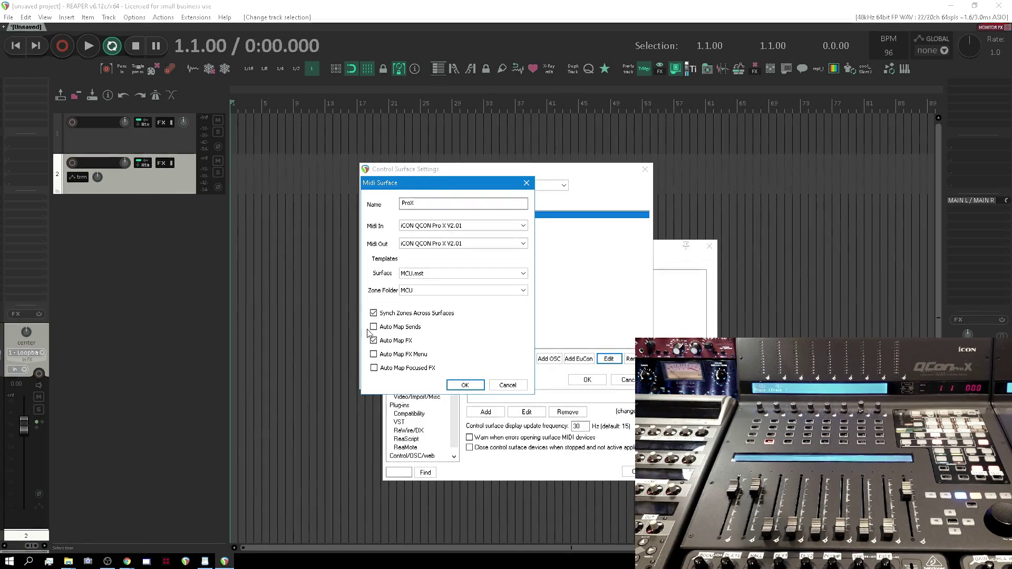
left_click(465, 385)
left_click(581, 380)
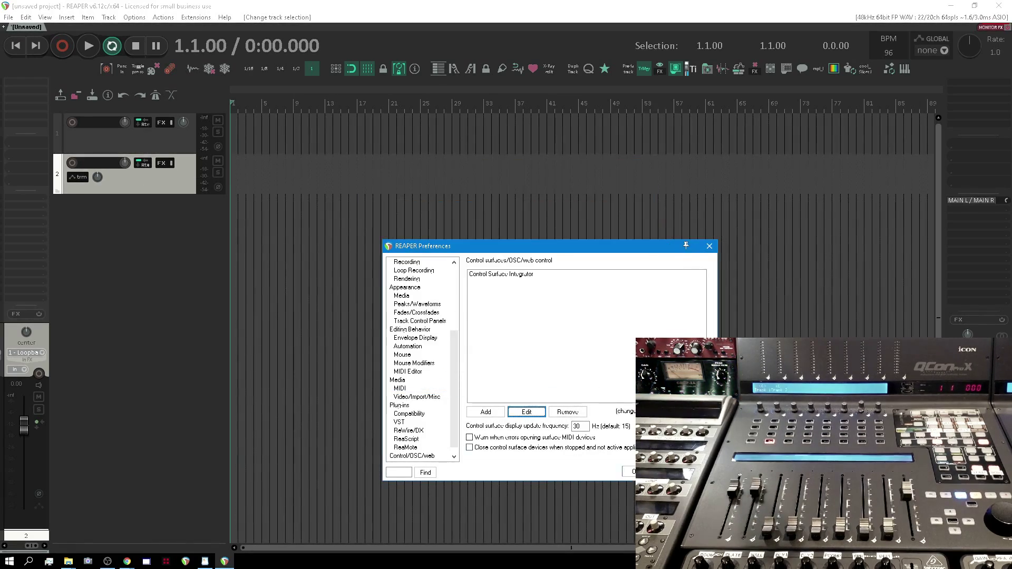
left_click(630, 472)
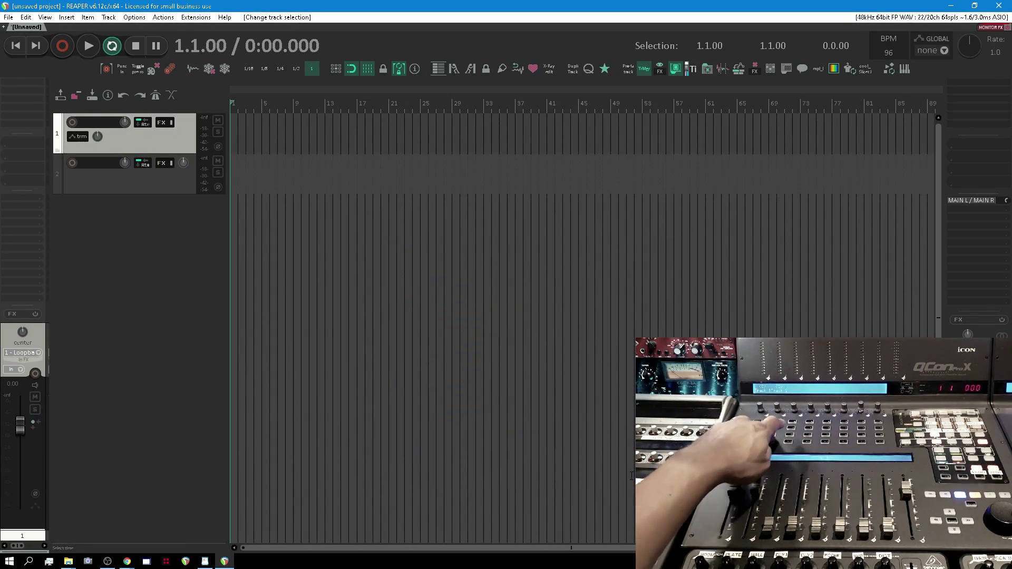
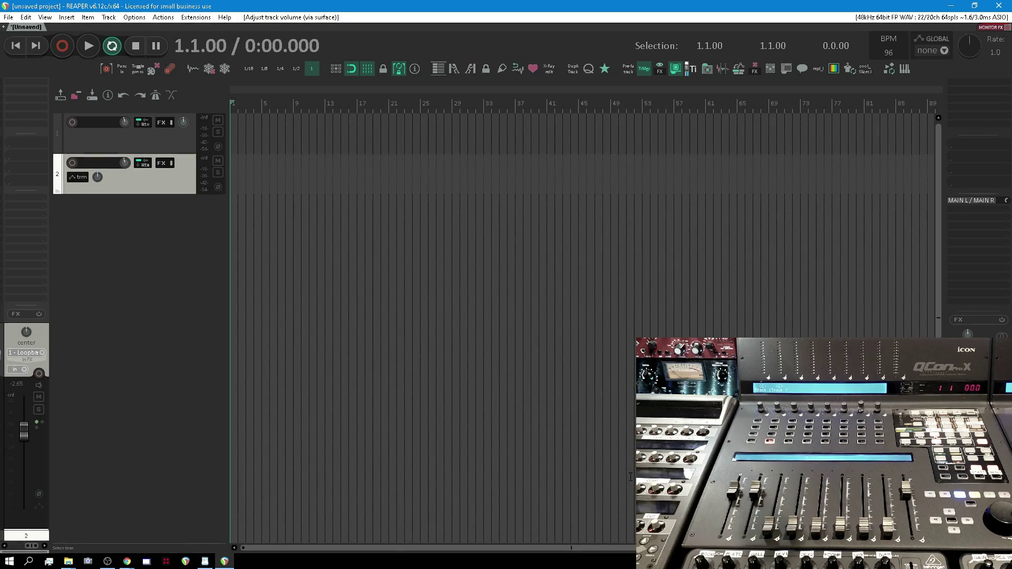
- Reopen the Control Surface Integrator settings, select the ProX surface on the Main Mixer page, and select track 2 in the project
left_click(127, 560)
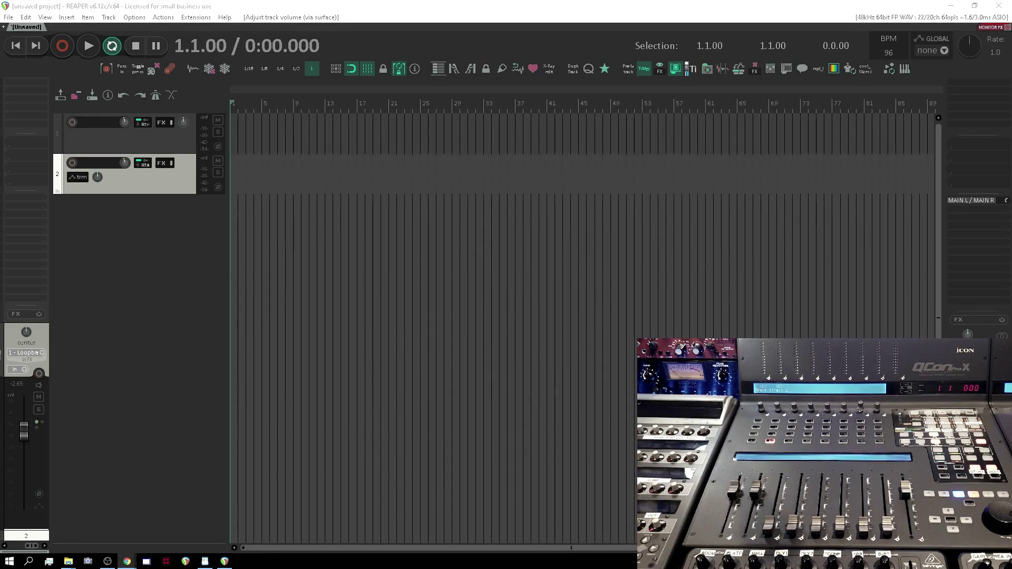
mouse_move(224, 562)
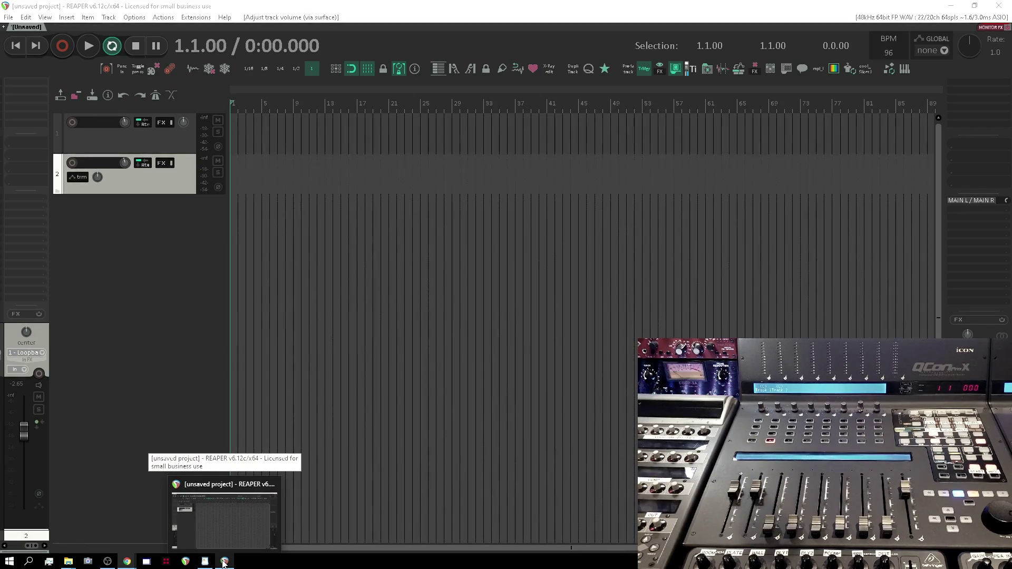
left_click(182, 463)
key("ctrl+p")
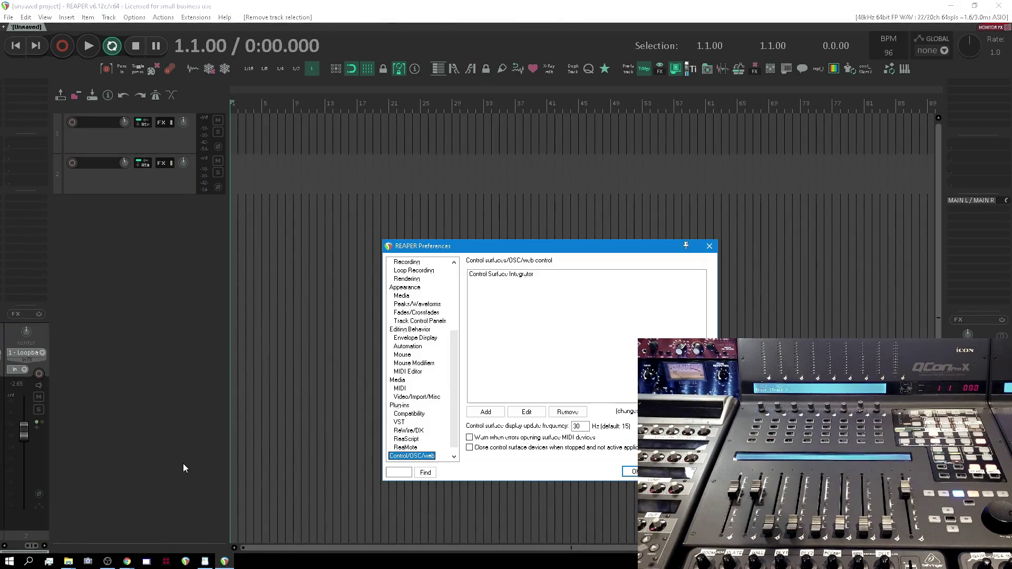
double_click(527, 274)
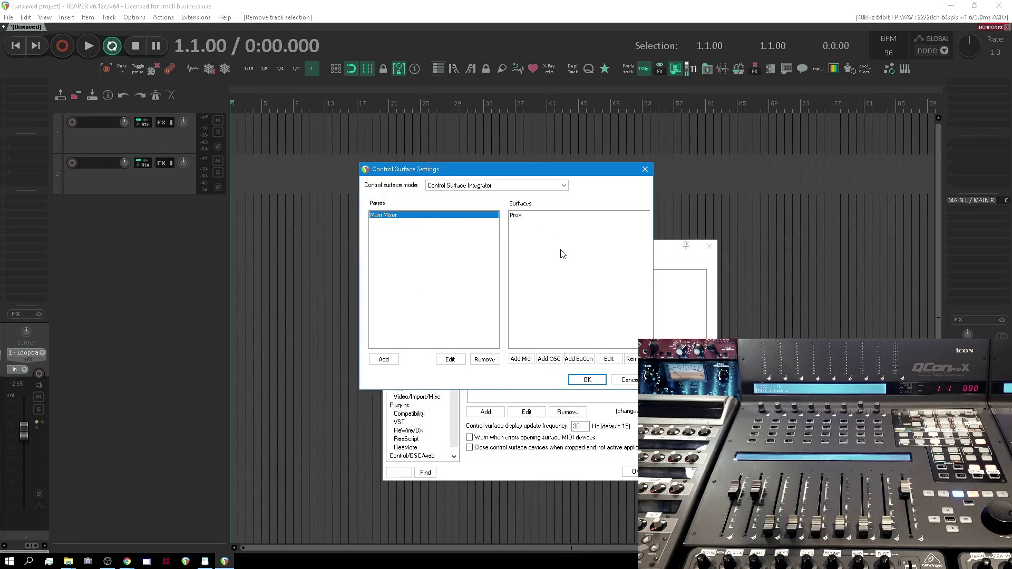
left_click(519, 216)
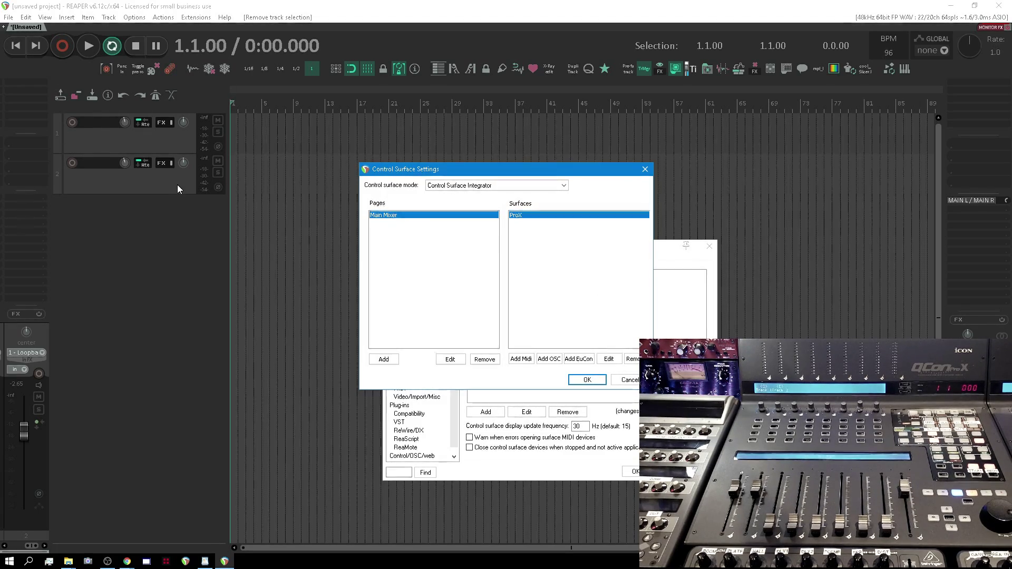
left_click(155, 183)
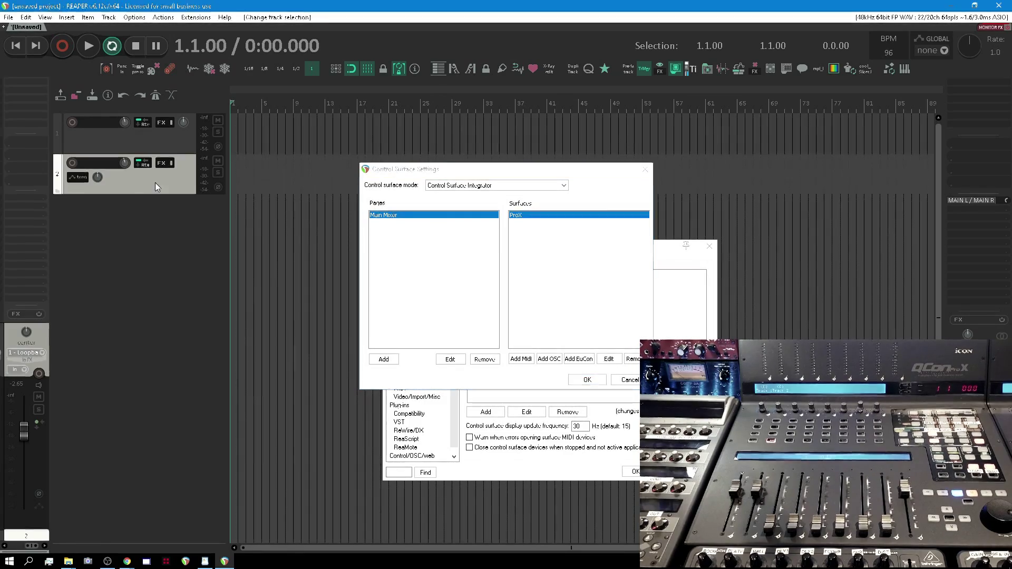